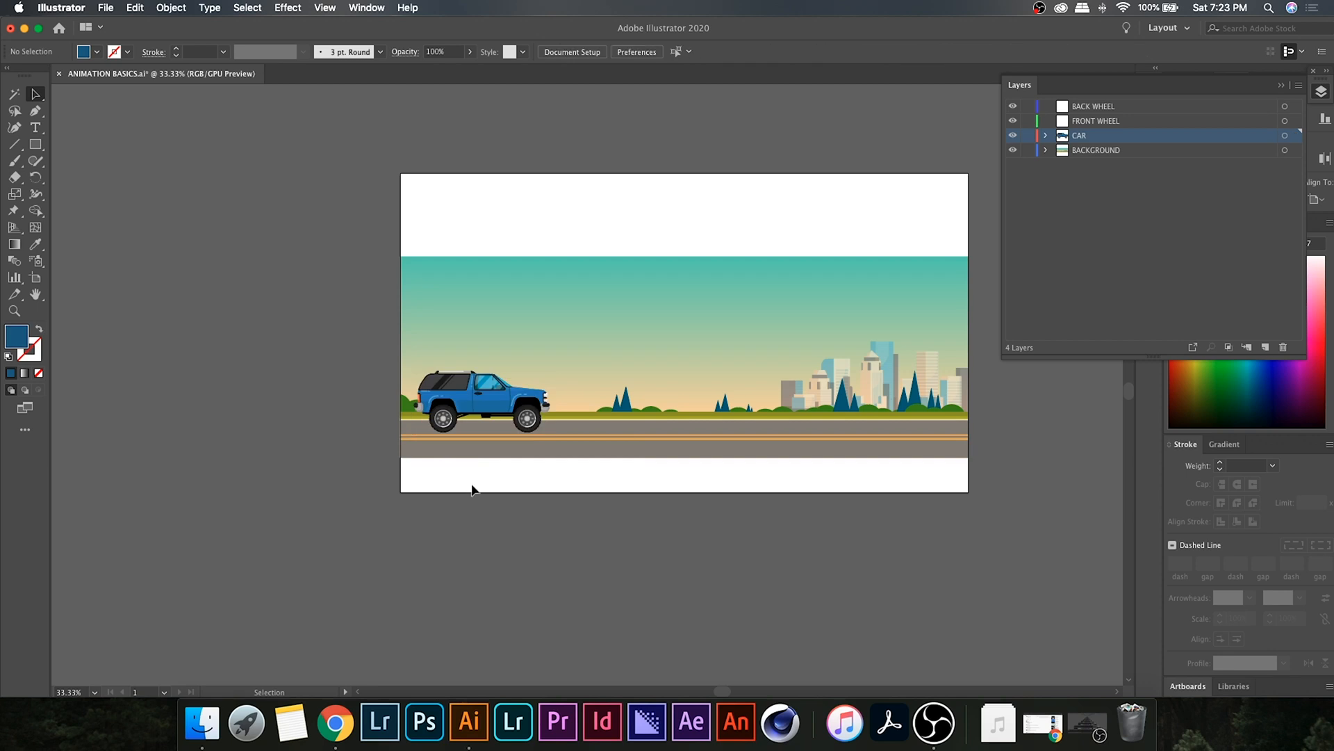
- Move the car's rear wheel artwork to the BACK WHEEL layer and its front wheel artwork to the FRONT WHEEL layer
{"action": "key", "text": "super+equal"}
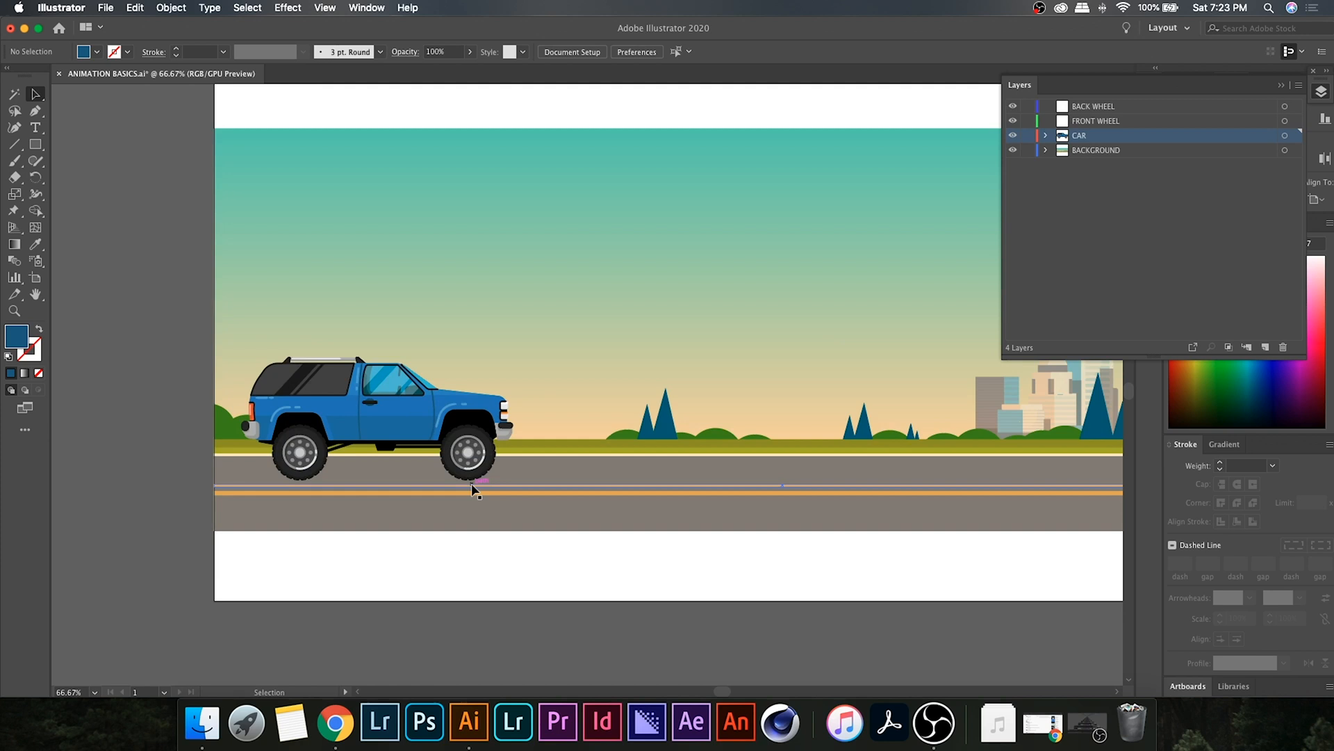
{"action": "left_click", "coordinate": [306, 455]}
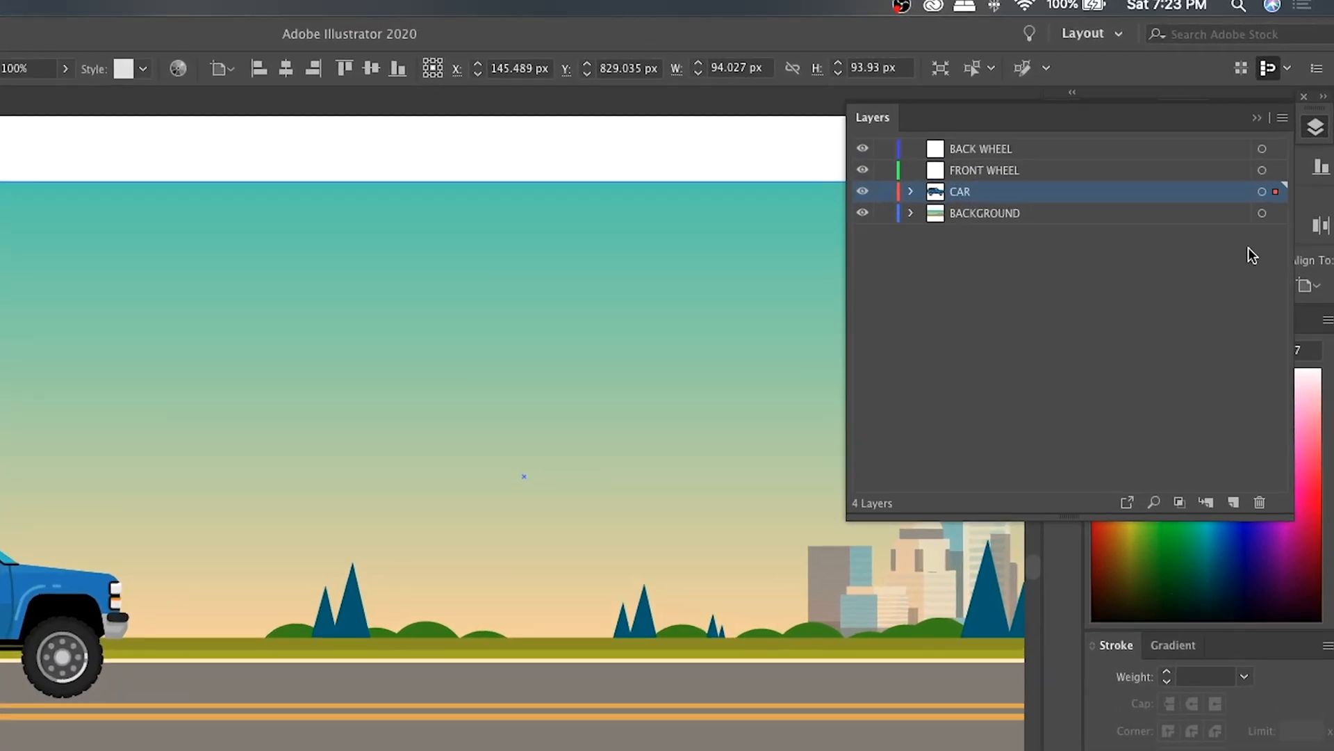
{"action": "left_click_drag", "start_coordinate": [1287, 155], "coordinate": [1281, 125]}
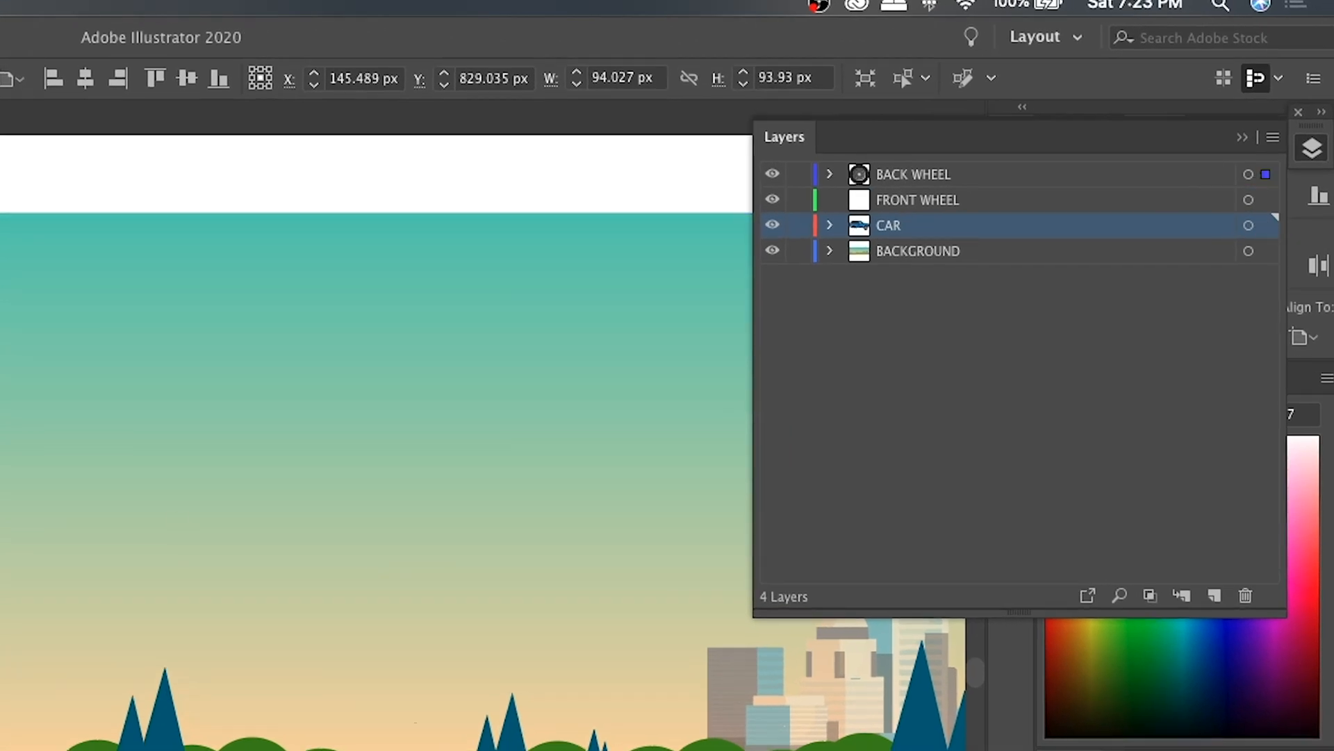
{"action": "left_click_drag", "start_coordinate": [1266, 225], "coordinate": [1263, 209]}
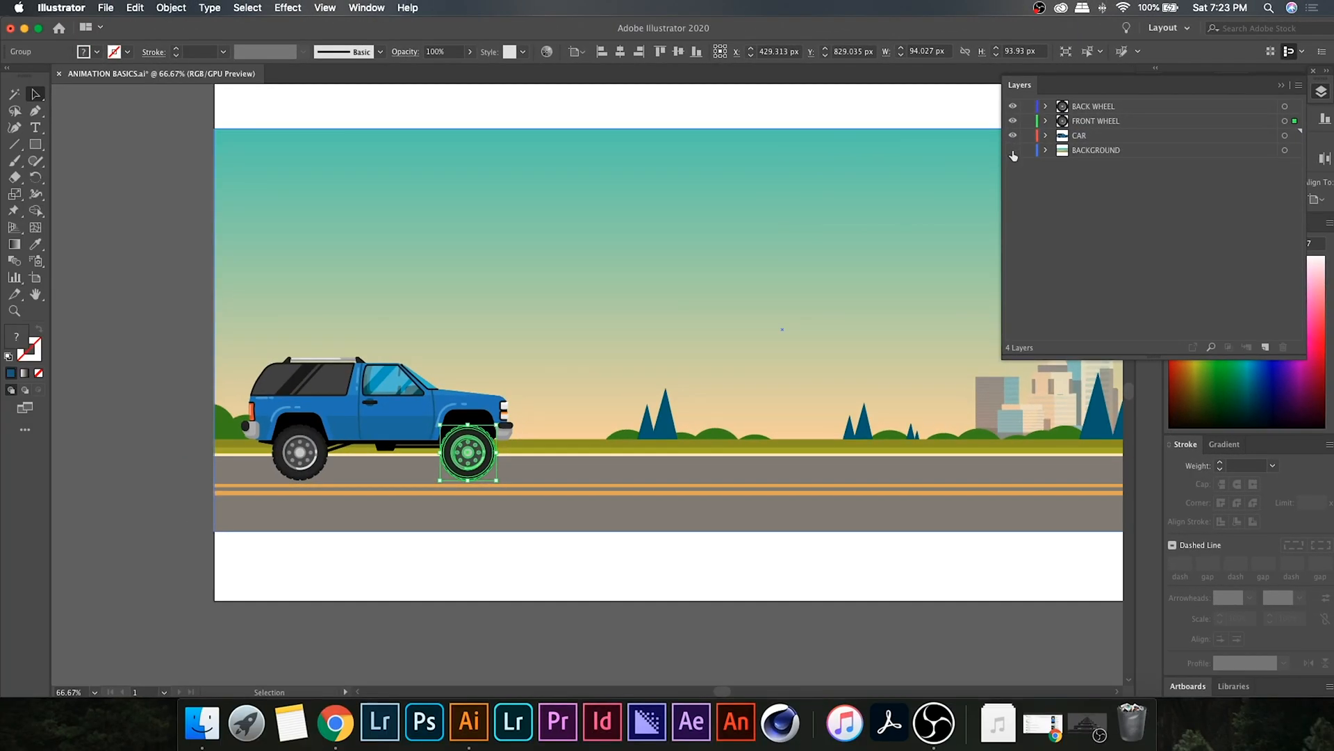
- Toggle the visibility of the BACKGROUND, CAR, FRONT WHEEL and BACK WHEEL layers one by one to check their contents
{"action": "left_click", "coordinate": [1013, 151]}
{"action": "left_click", "coordinate": [1012, 151]}
{"action": "left_click", "coordinate": [1013, 136]}
{"action": "left_click", "coordinate": [1014, 137]}
{"action": "left_click", "coordinate": [1013, 122]}
{"action": "left_click", "coordinate": [1013, 122]}
{"action": "left_click", "coordinate": [1013, 106]}
{"action": "left_click", "coordinate": [1014, 106]}
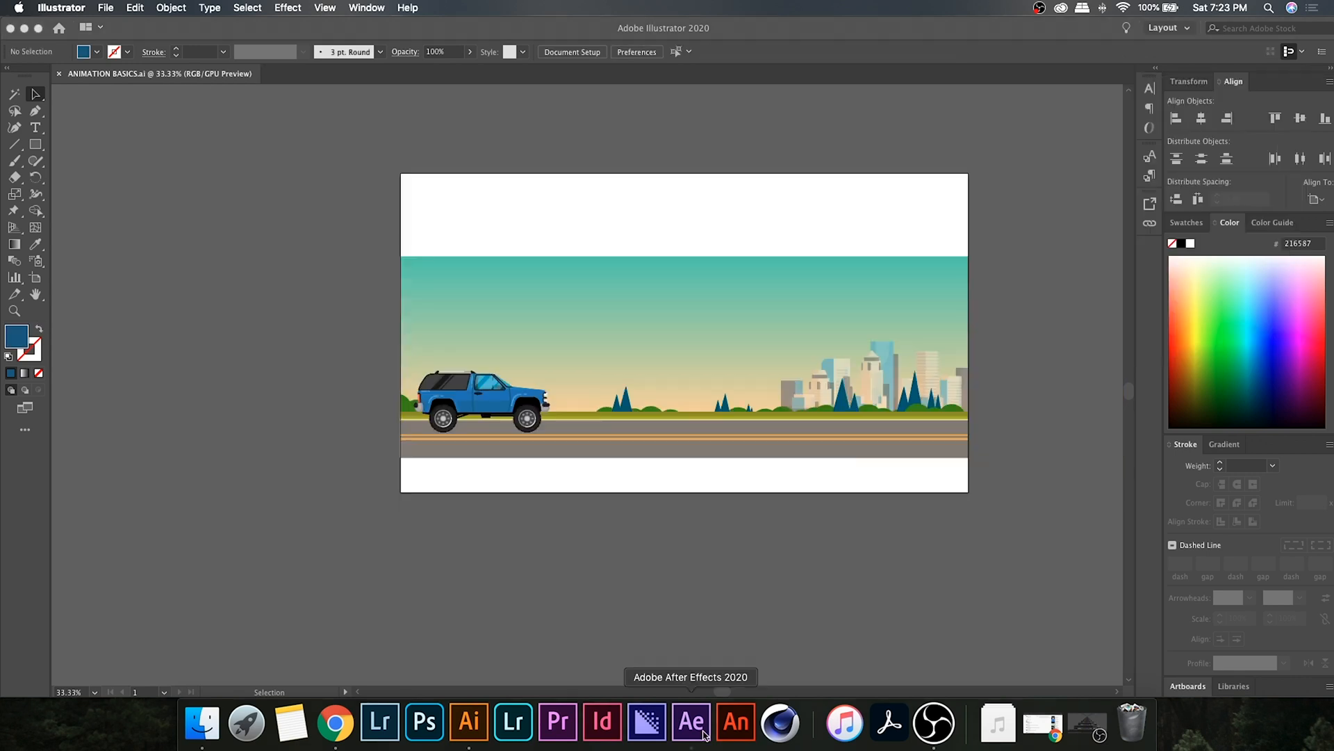
- Switch to After Effects and import ANIMATION BASICS.ai as Composition - Retain Layer Sizes
{"action": "left_click", "coordinate": [692, 722]}
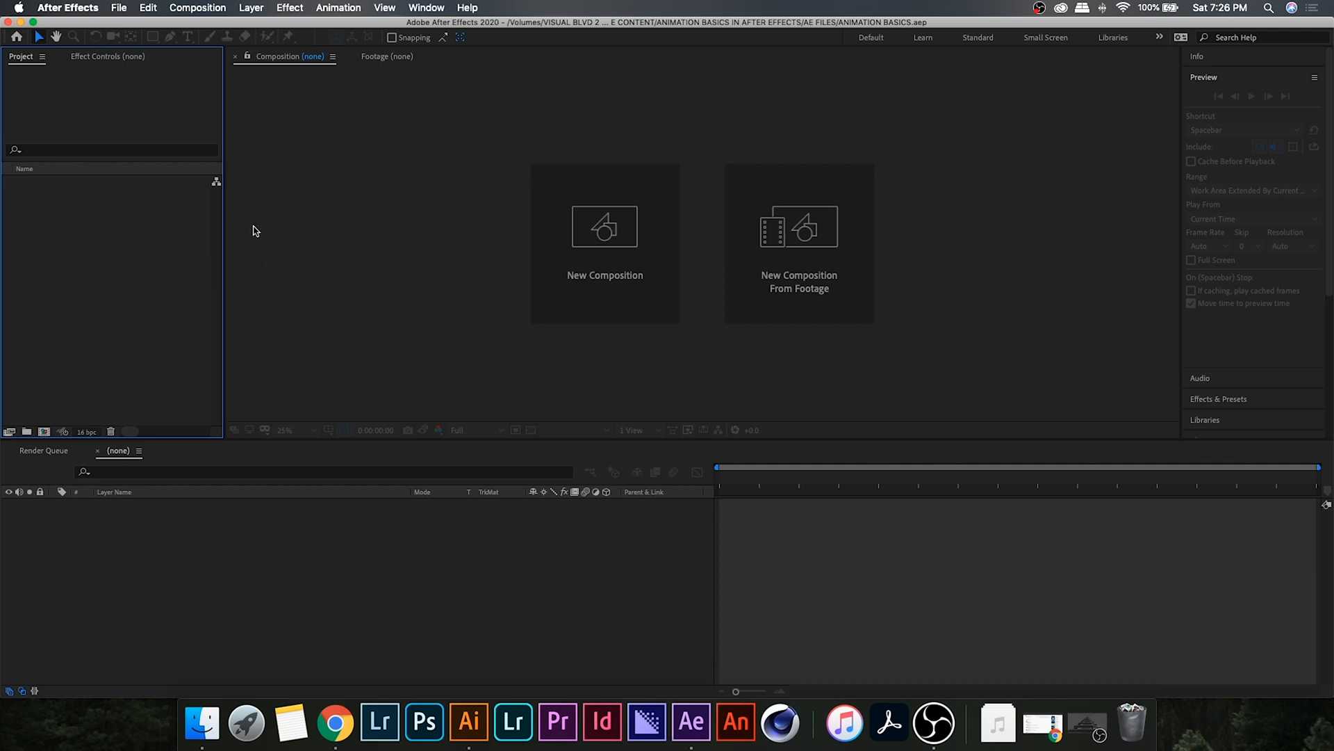
{"action": "right_click", "coordinate": [137, 242]}
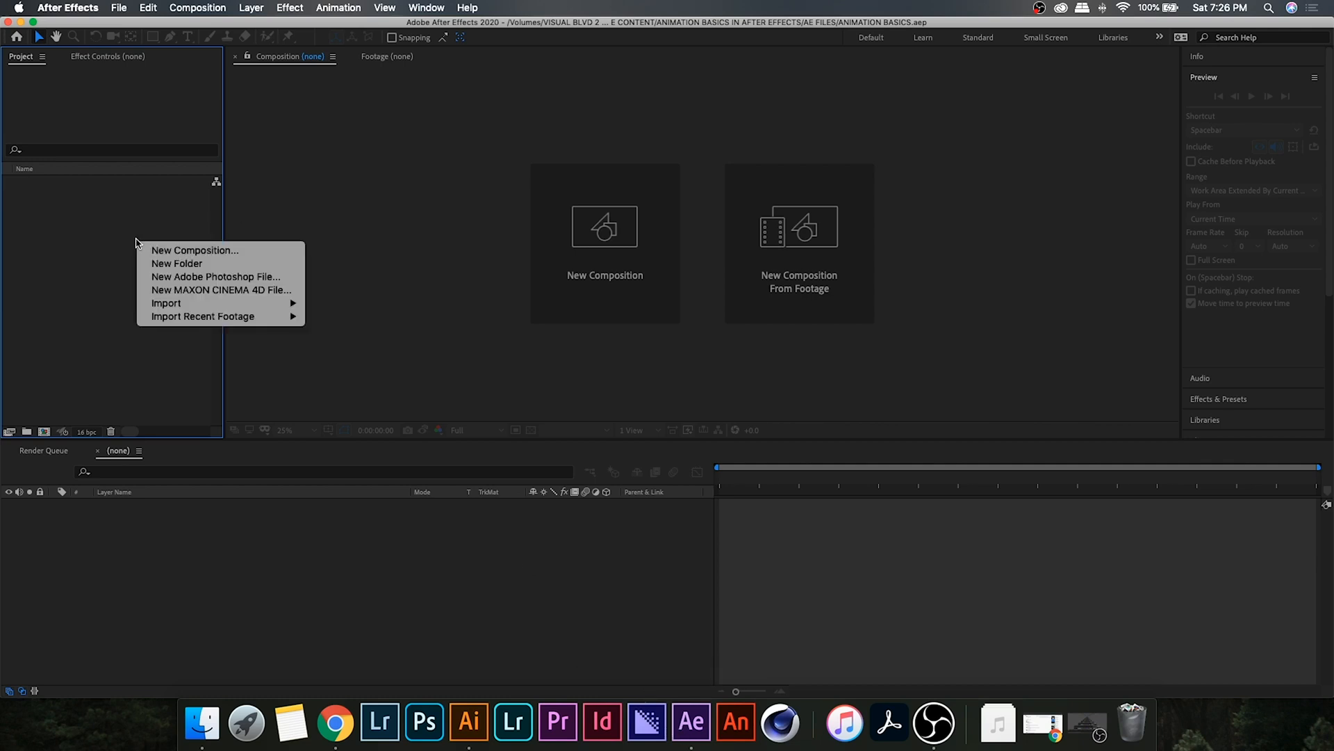
{"action": "mouse_move", "coordinate": [218, 303]}
{"action": "left_click", "coordinate": [369, 303]}
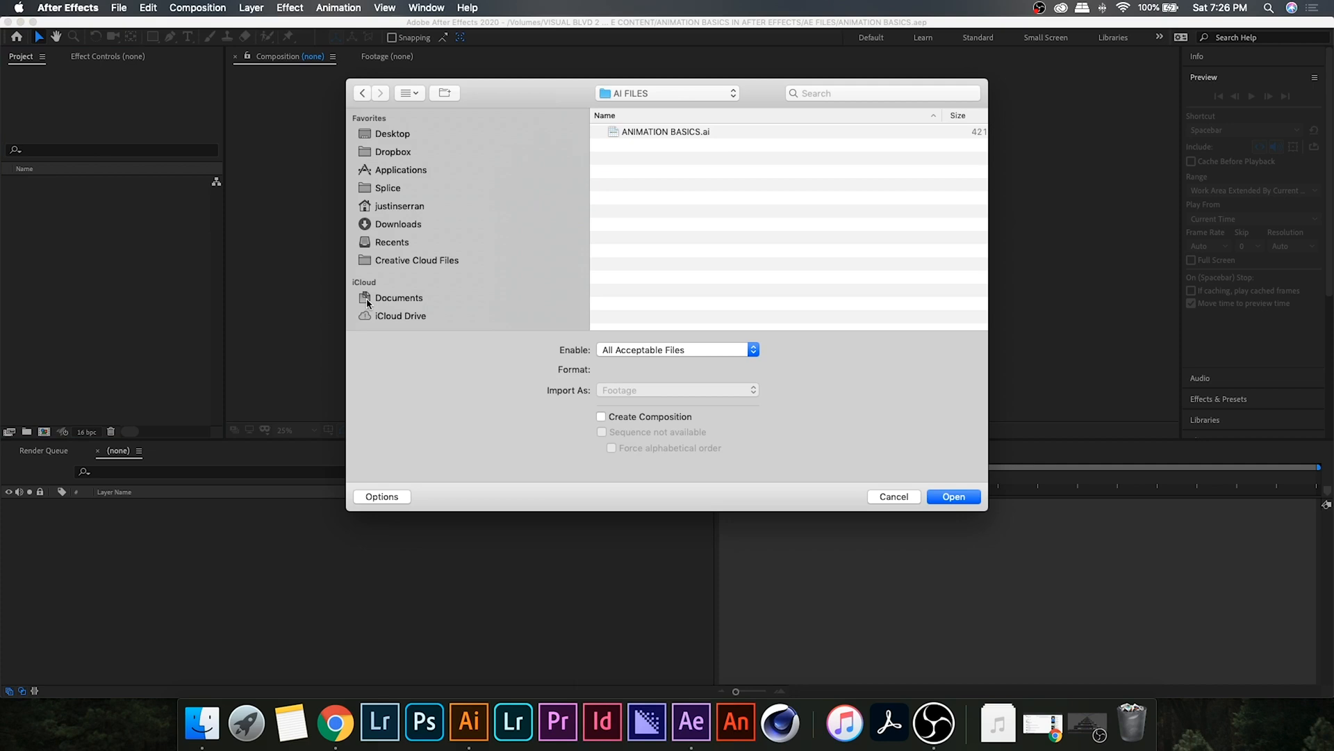
{"action": "left_click", "coordinate": [673, 133]}
{"action": "left_click", "coordinate": [646, 391]}
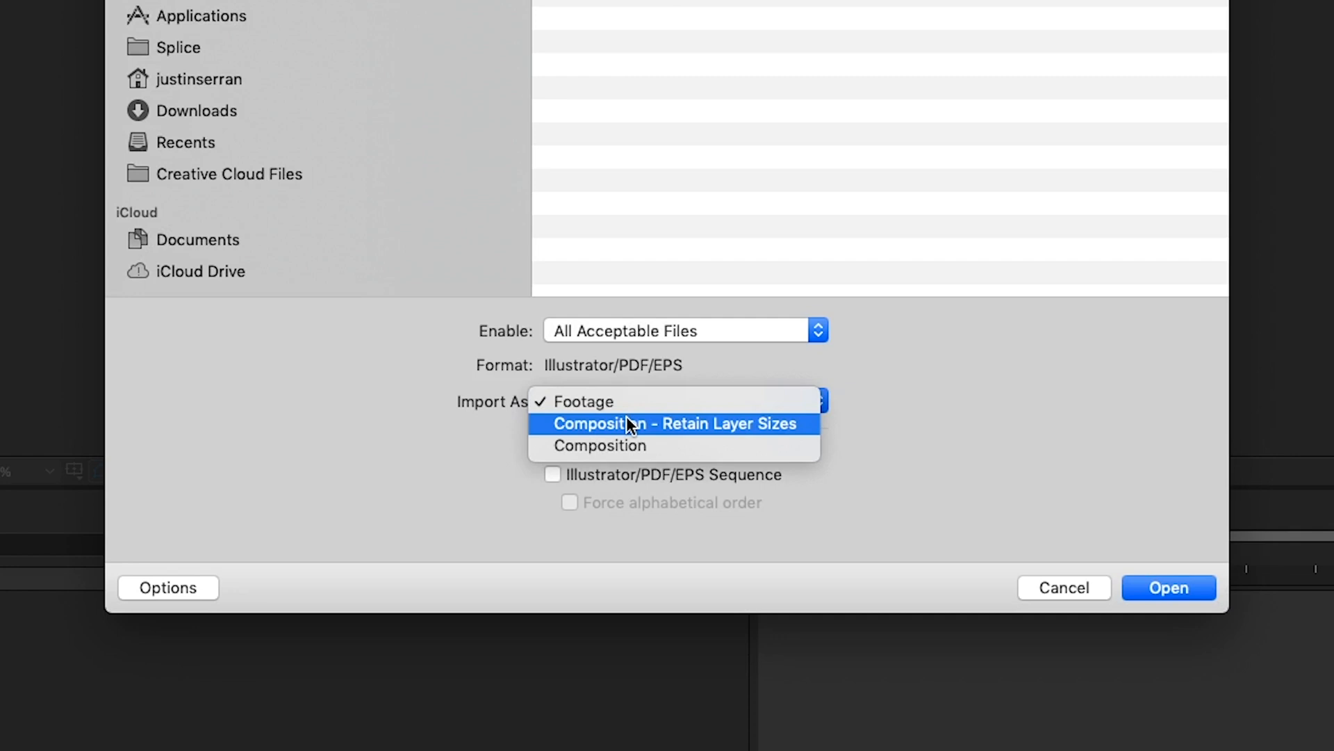
{"action": "left_click", "coordinate": [627, 417]}
{"action": "left_click", "coordinate": [1169, 587]}
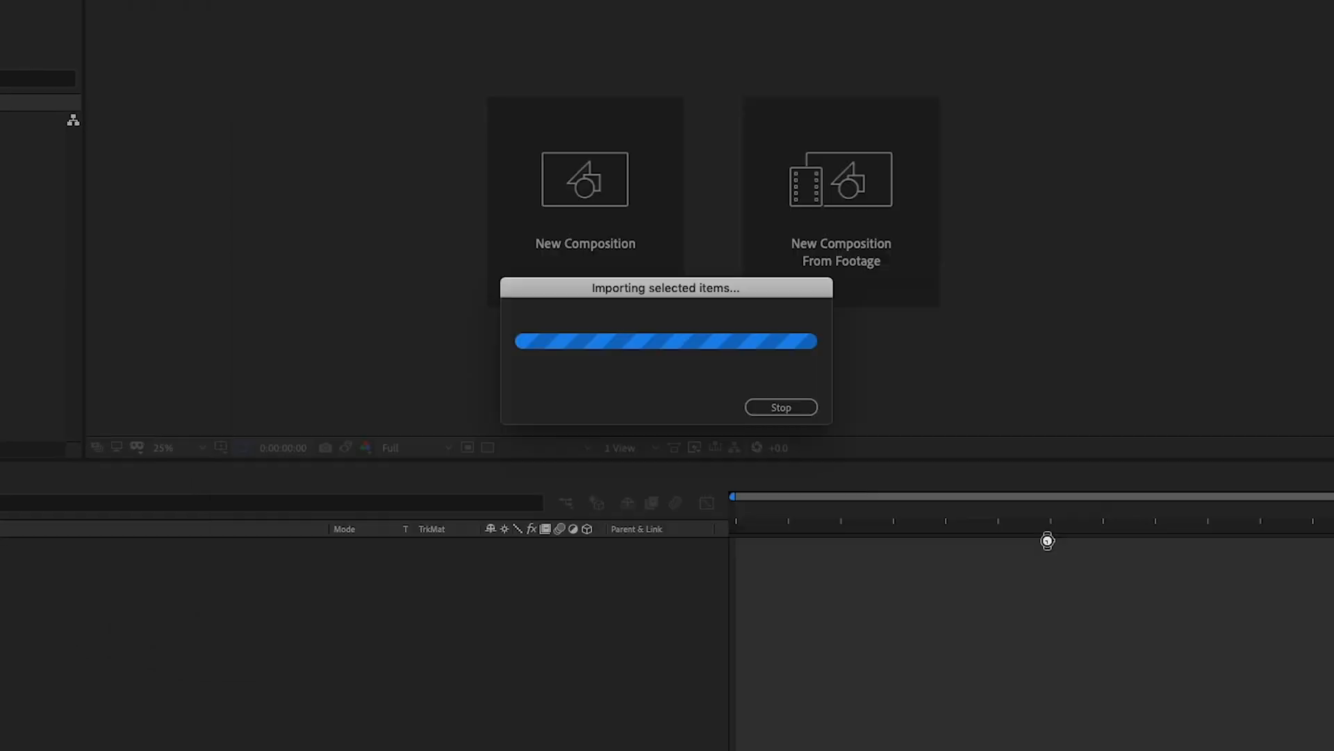
- Create a project folder named COMPS and move the ANIMATION BASICS composition into it
{"action": "right_click", "coordinate": [100, 284]}
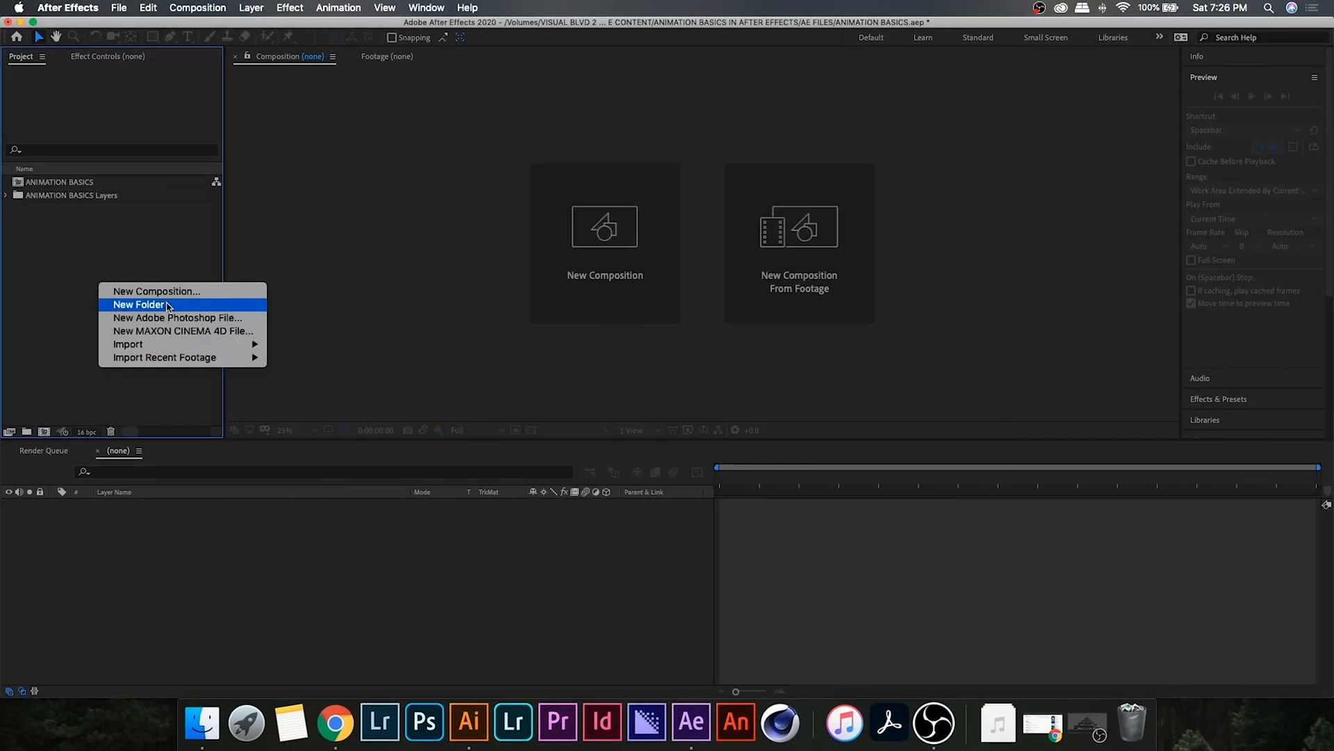
{"action": "left_click", "coordinate": [167, 303]}
{"action": "type", "text": "COMPS"}
{"action": "key", "text": "Return"}
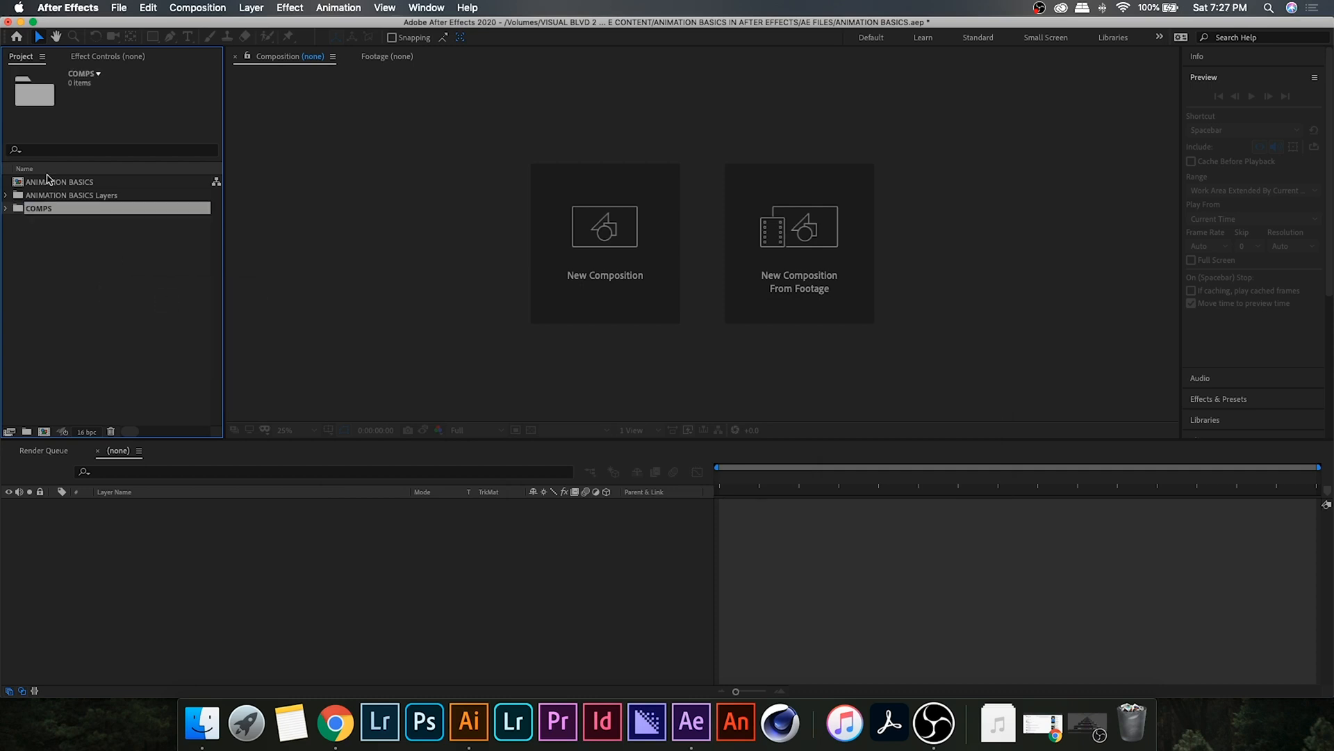
{"action": "left_click", "coordinate": [52, 182]}
{"action": "left_click_drag", "start_coordinate": [53, 182], "coordinate": [41, 208]}
- Create a project folder named ASSETS and move the ANIMATION BASICS Layers folder into it
{"action": "right_click", "coordinate": [103, 260]}
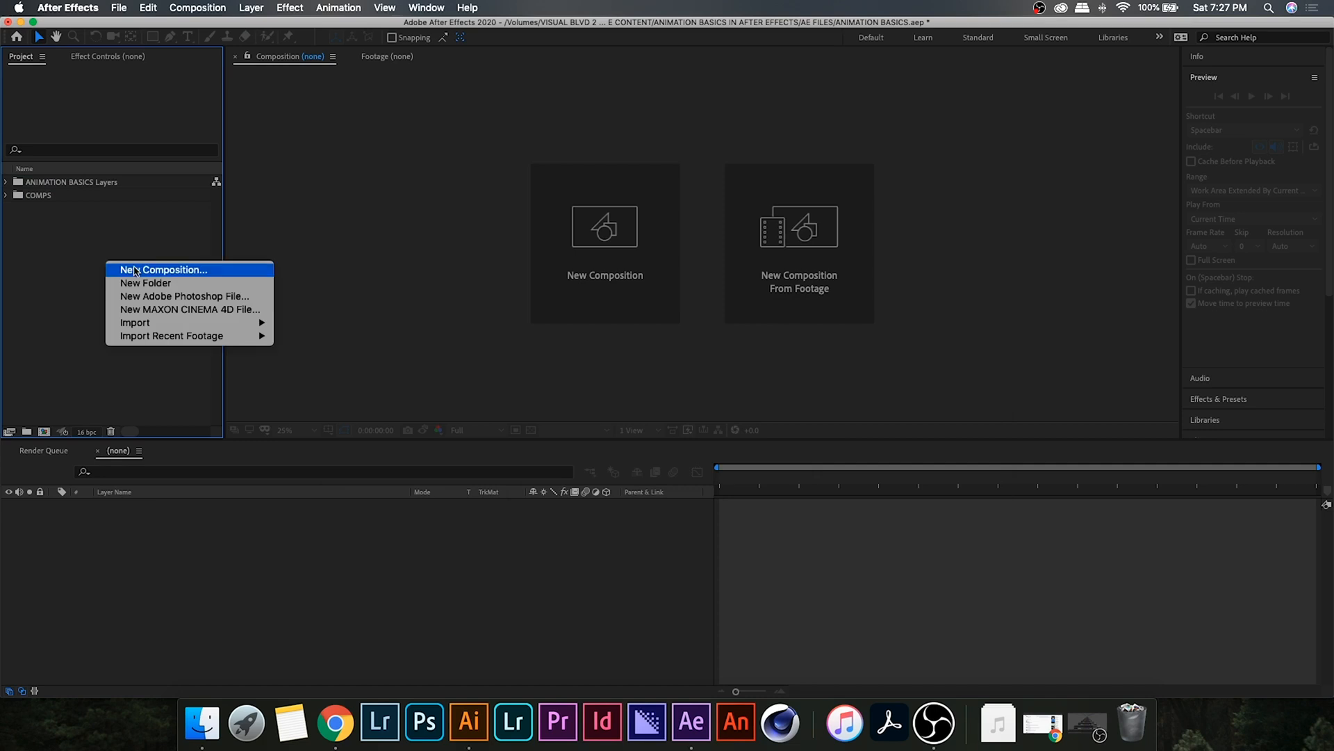
{"action": "left_click", "coordinate": [161, 283]}
{"action": "type", "text": "ASSETS"}
{"action": "key", "text": "Return"}
{"action": "left_click", "coordinate": [62, 182], "text": "shift"}
{"action": "left_click_drag", "start_coordinate": [62, 182], "coordinate": [51, 203]}
- Open the ANIMATION BASICS composition from the COMPS folder and check its layers by toggling their visibility
{"action": "left_click", "coordinate": [7, 194]}
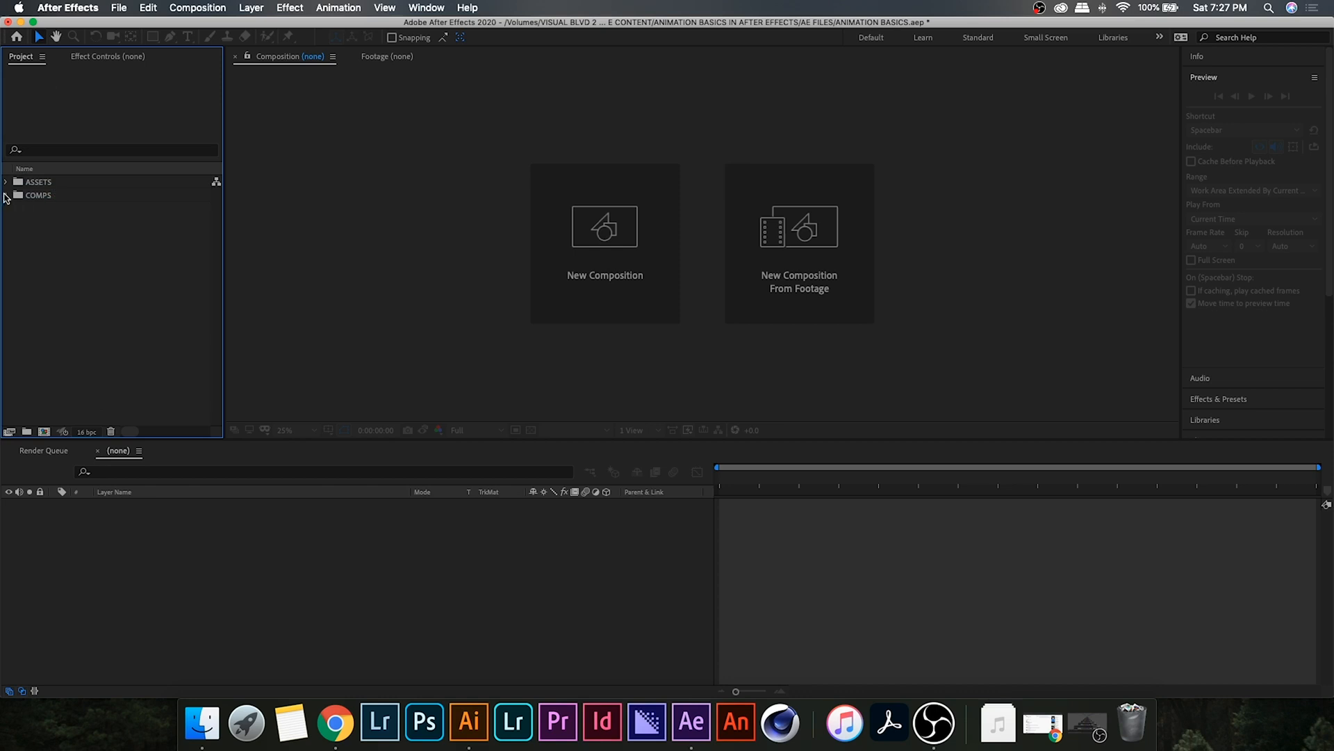
{"action": "double_click", "coordinate": [34, 209]}
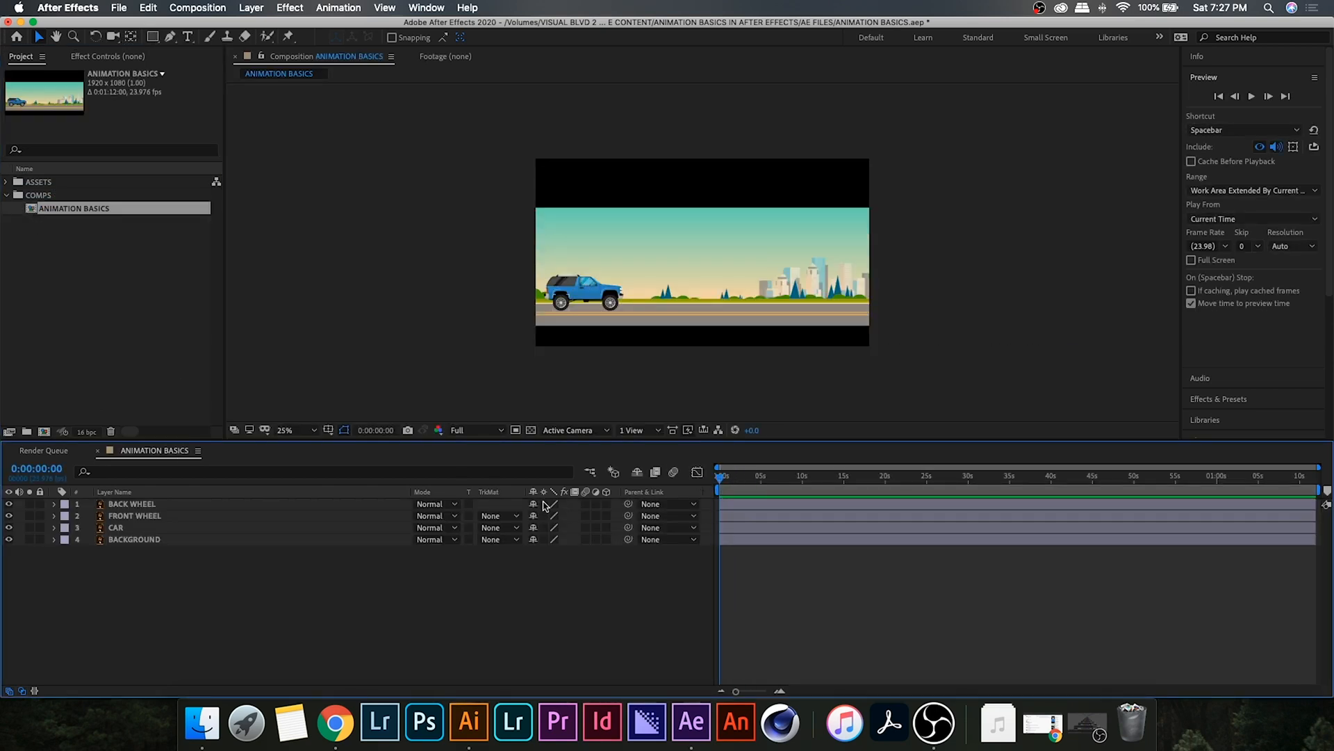
{"action": "left_click", "coordinate": [8, 503]}
{"action": "left_click", "coordinate": [9, 503]}
{"action": "left_click", "coordinate": [9, 515]}
{"action": "left_click", "coordinate": [8, 528]}
{"action": "left_click", "coordinate": [9, 527]}
{"action": "left_click", "coordinate": [9, 539]}
{"action": "left_click", "coordinate": [8, 539]}
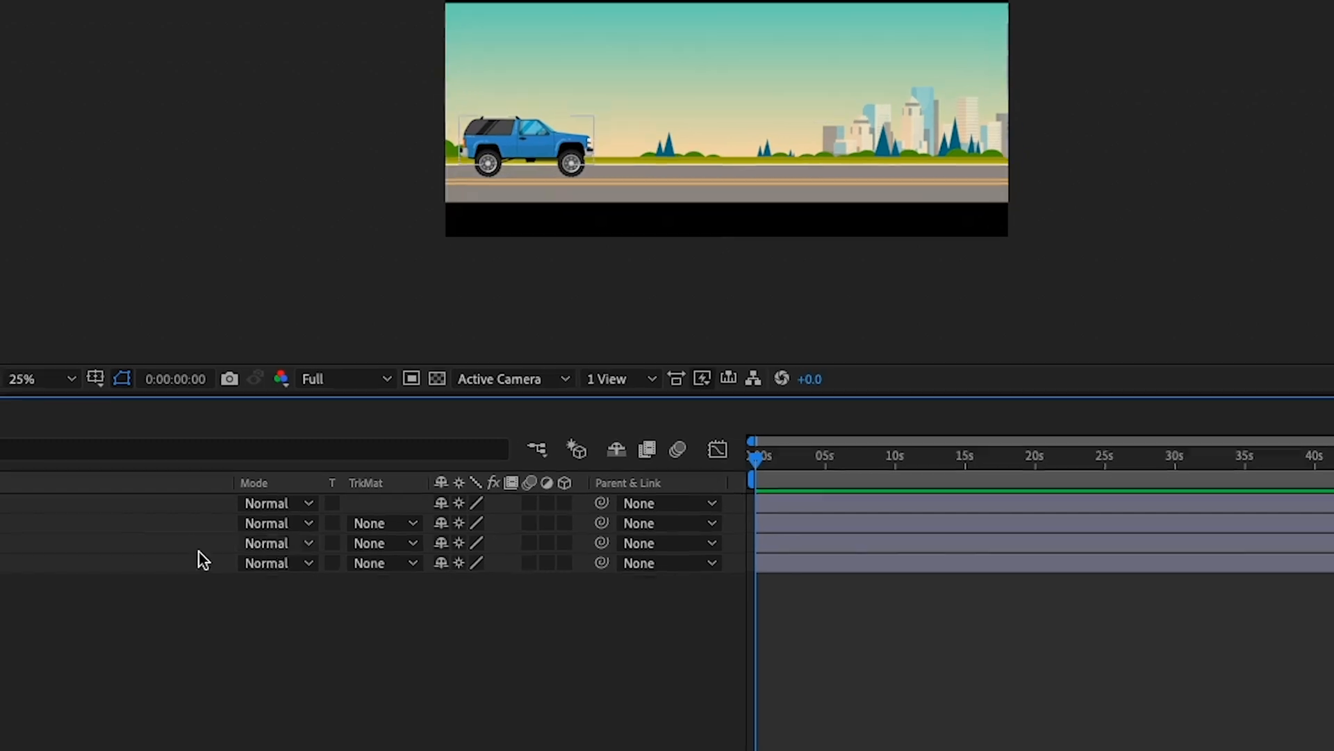
- Set the BACKGROUND layer's scale to 250%
{"action": "left_click", "coordinate": [53, 546]}
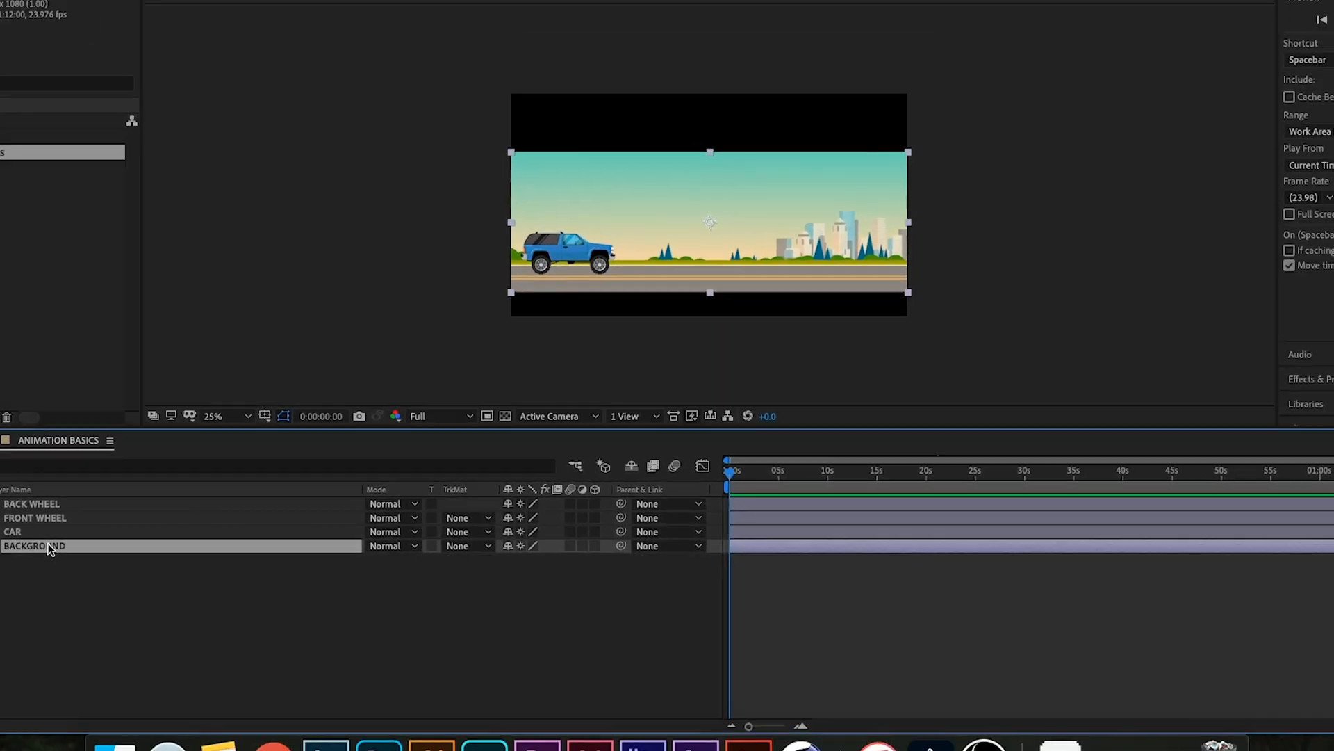
{"action": "key", "text": "s"}
{"action": "left_click_drag", "start_coordinate": [570, 551], "coordinate": [627, 550]}
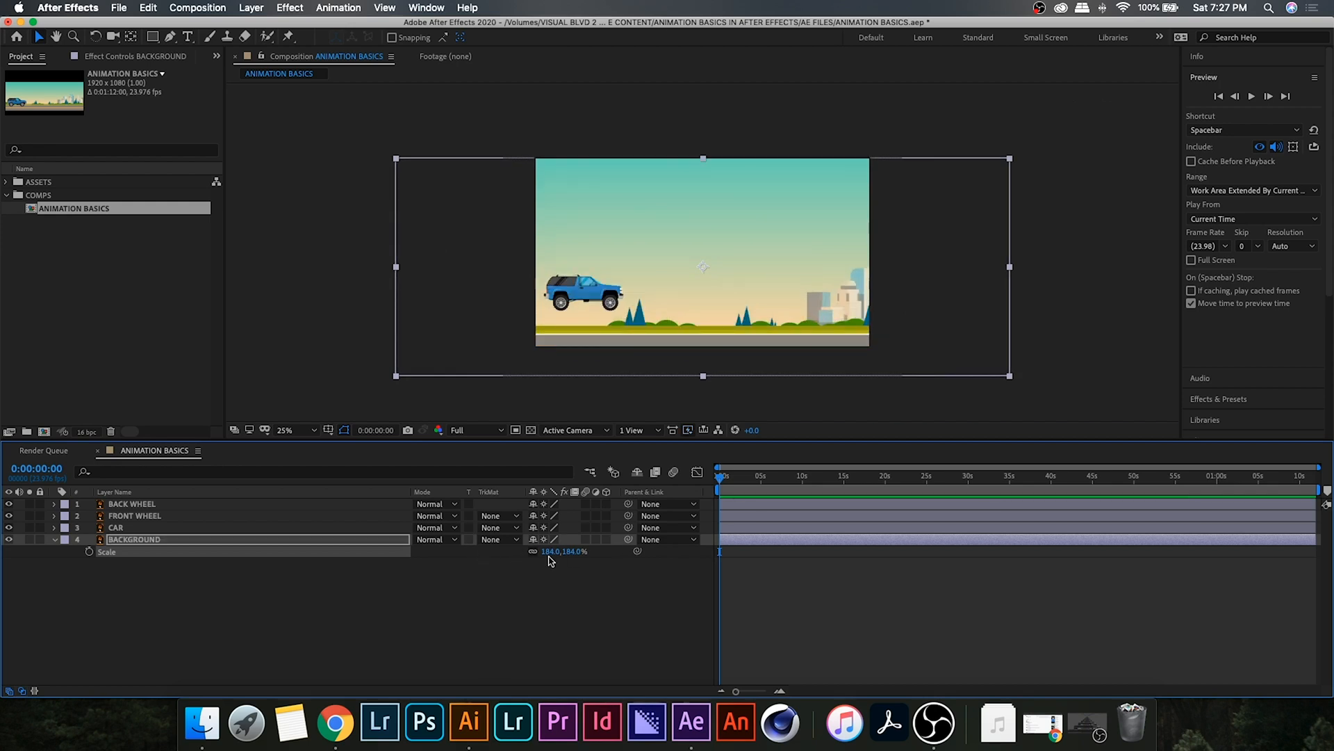
{"action": "left_click", "coordinate": [570, 551]}
{"action": "type", "text": "190"}
{"action": "key", "text": "Return"}
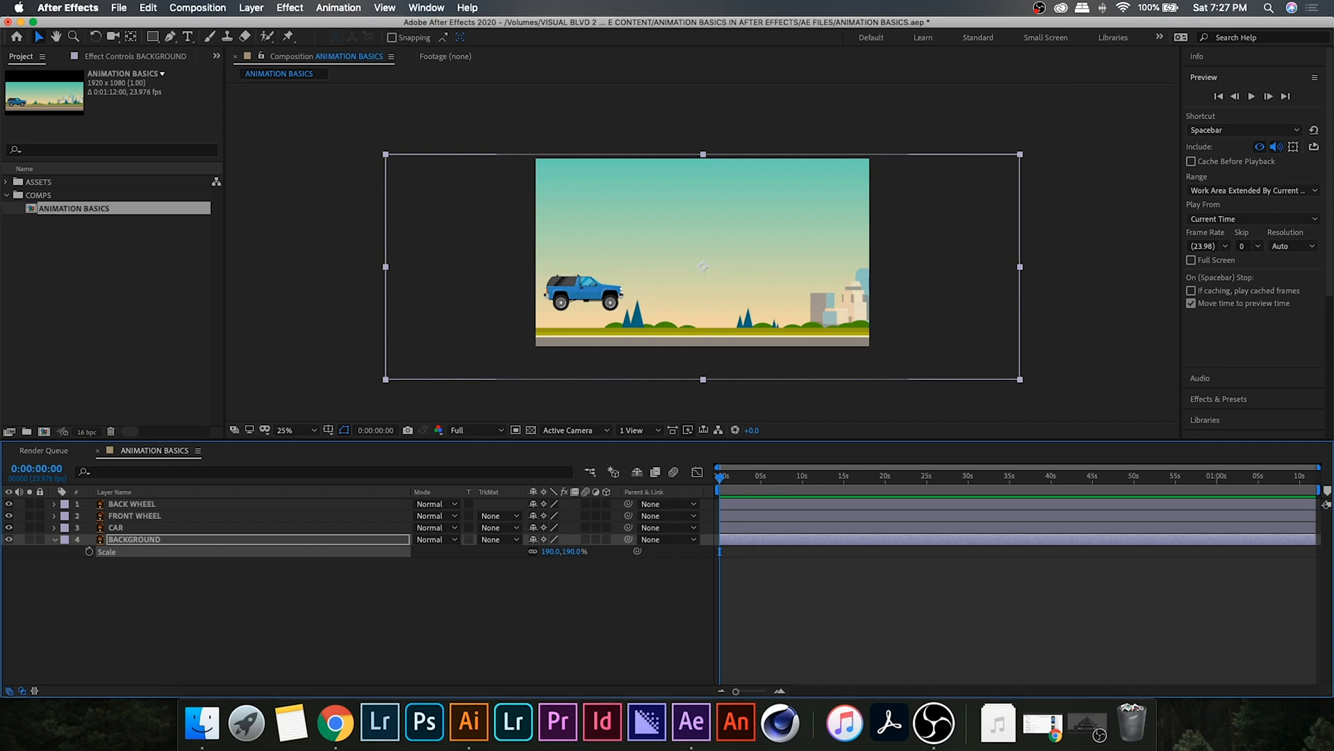
{"action": "left_click", "coordinate": [579, 552]}
{"action": "type", "text": "250"}
{"action": "key", "text": "Return"}
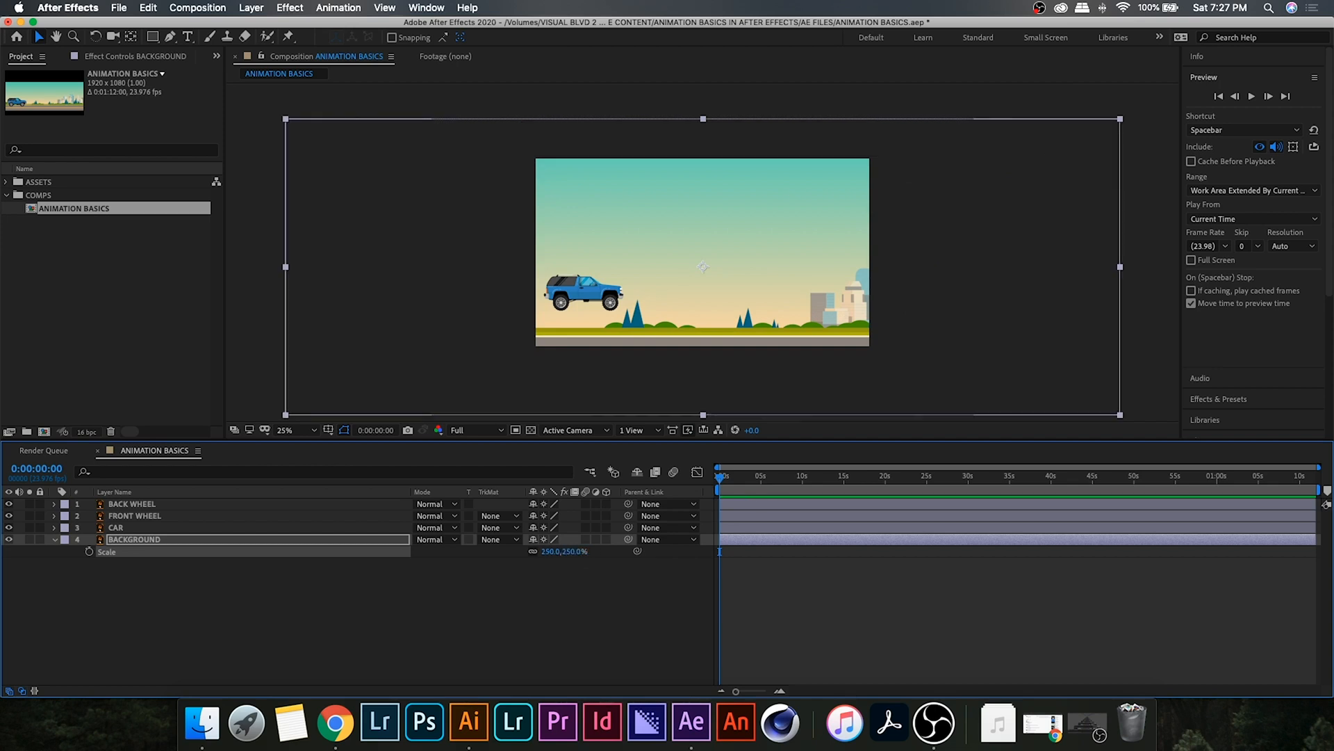
- Reposition the BACKGROUND layer to 2392.0, 236.8 so its left edge meets the left side of the frame
{"action": "key", "text": "p"}
{"action": "left_click_drag", "start_coordinate": [567, 554], "coordinate": [273, 580]}
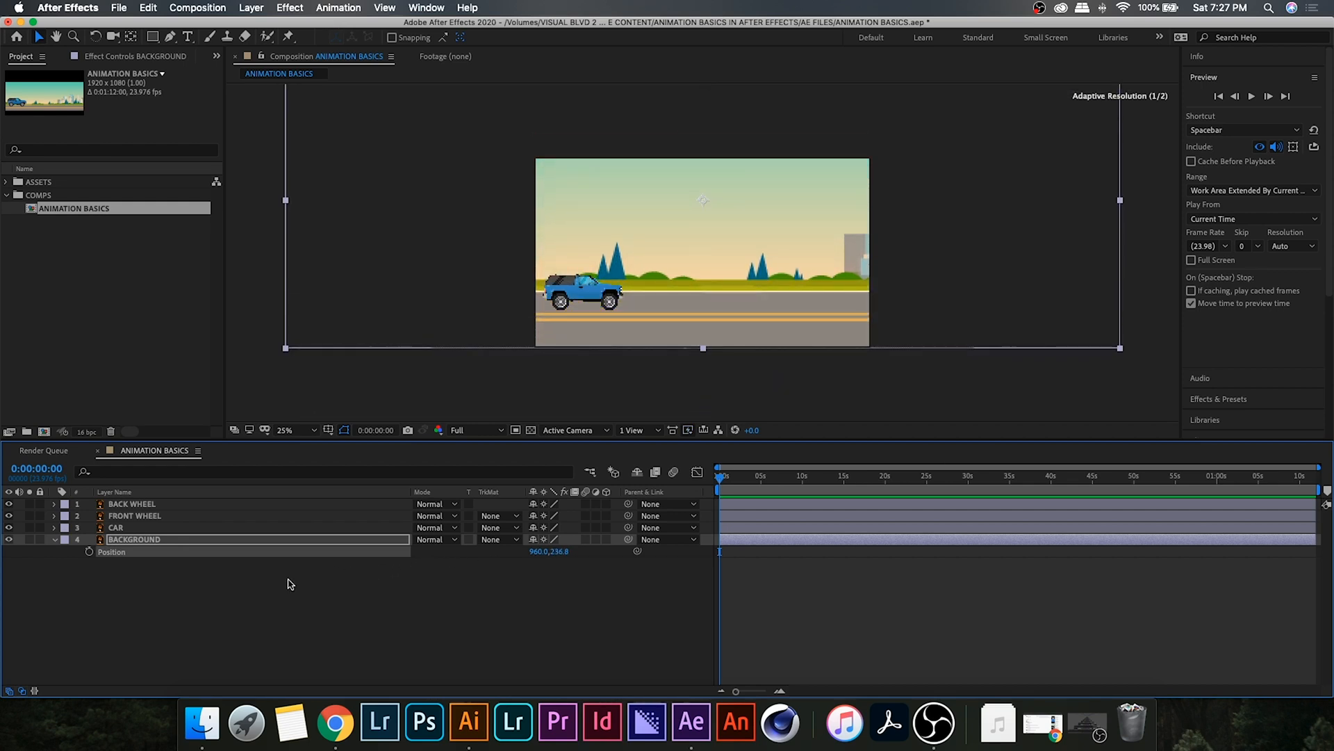
{"action": "left_click_drag", "start_coordinate": [539, 551], "coordinate": [1330, 583]}
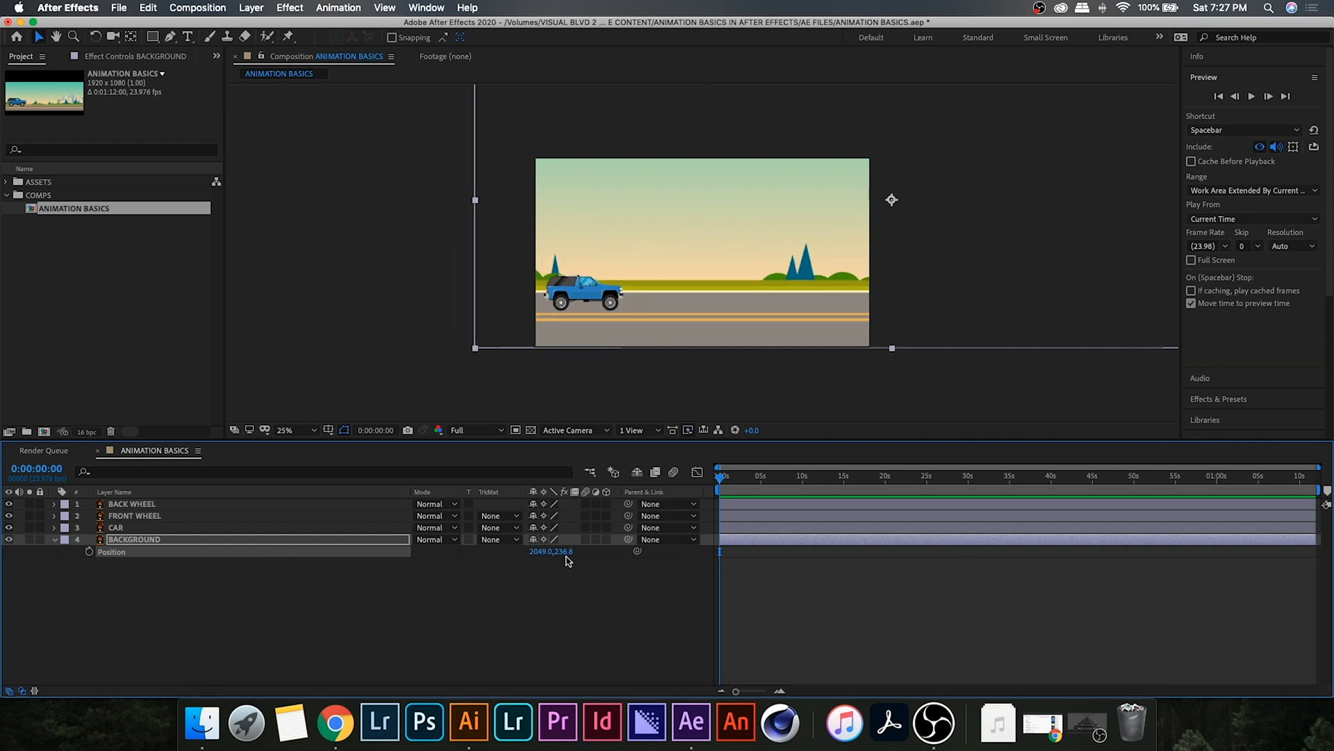
{"action": "left_click_drag", "start_coordinate": [539, 552], "coordinate": [778, 552]}
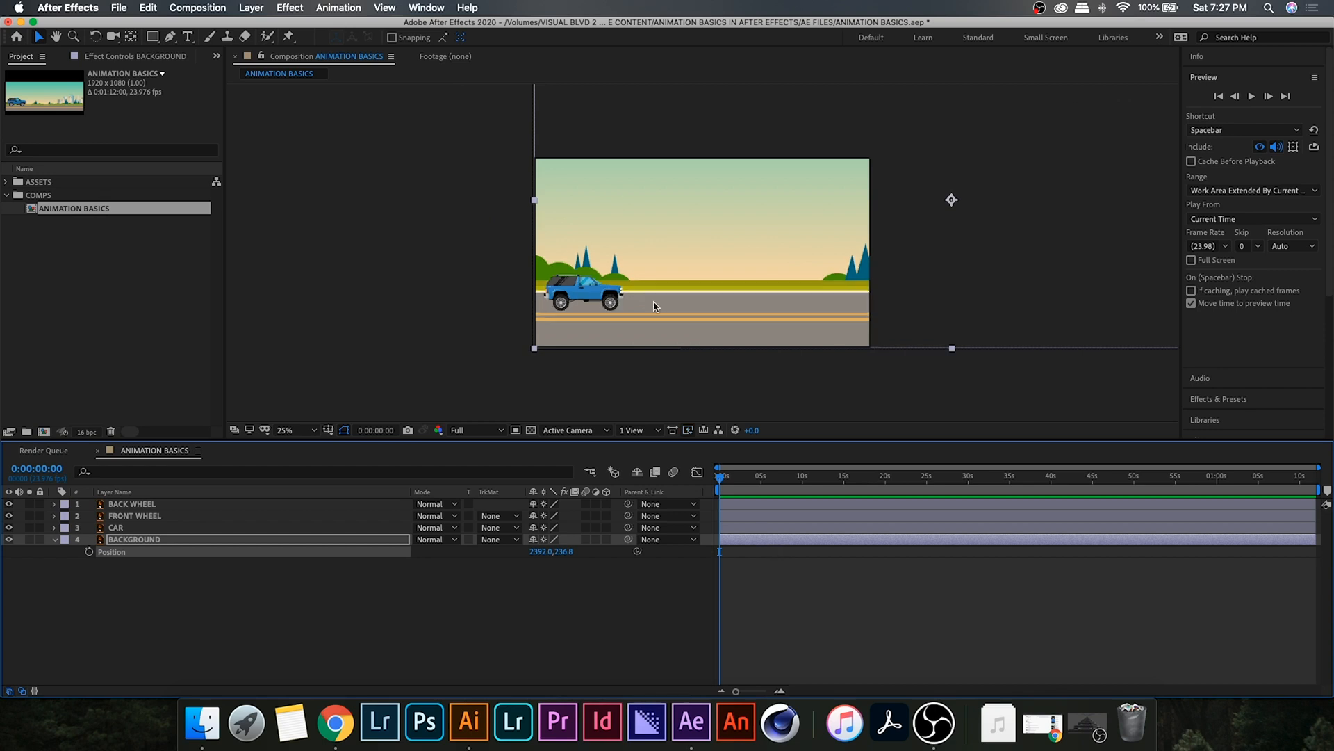
- Examine the anchor points of the BACK WHEEL and FRONT WHEEL layers up close on the car
{"action": "key", "text": "slash"}
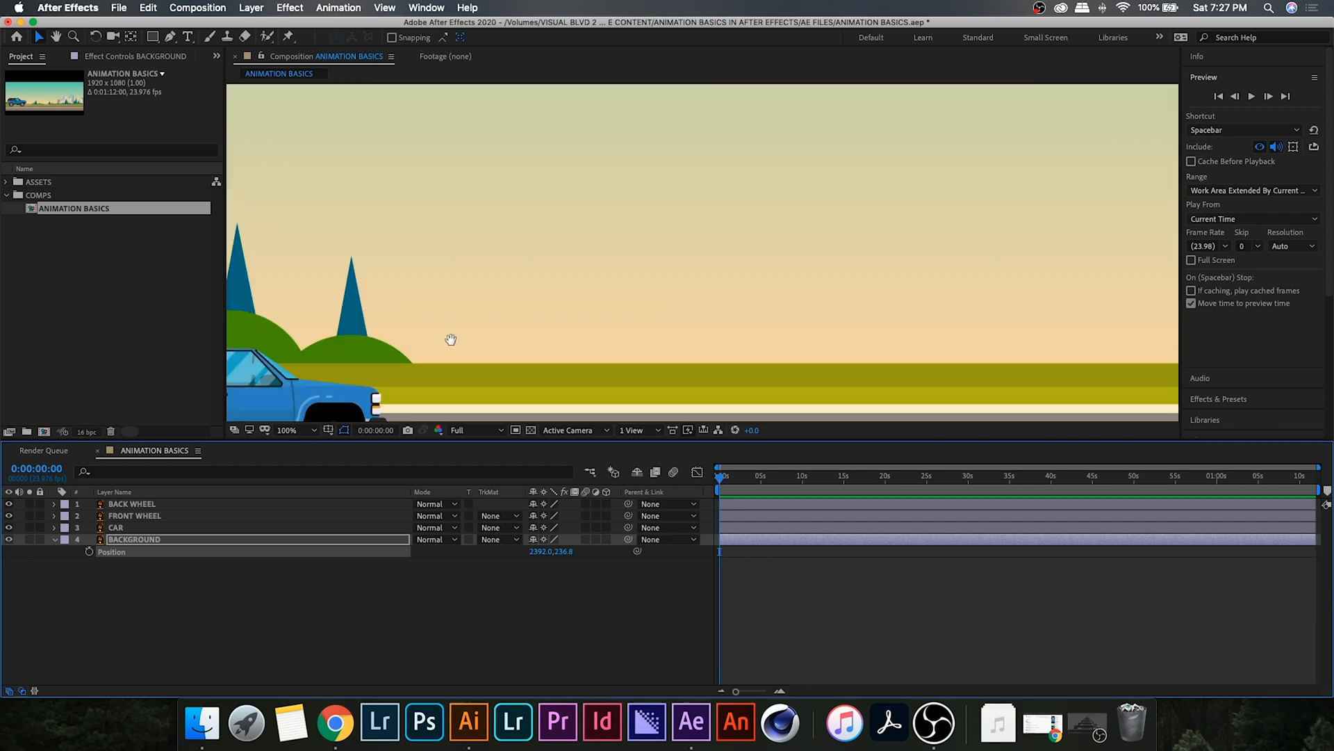
{"action": "left_click_drag", "start_coordinate": [450, 340], "coordinate": [724, 150]}
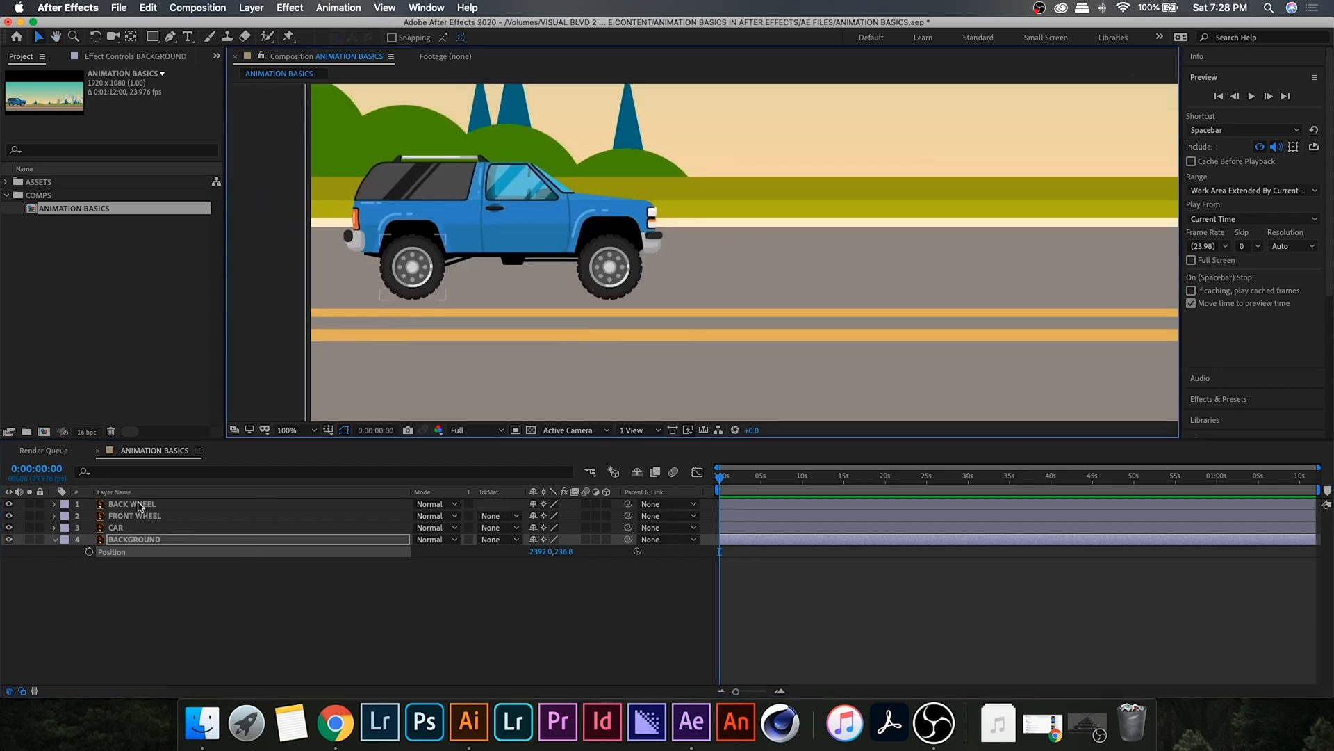
{"action": "left_click", "coordinate": [139, 504]}
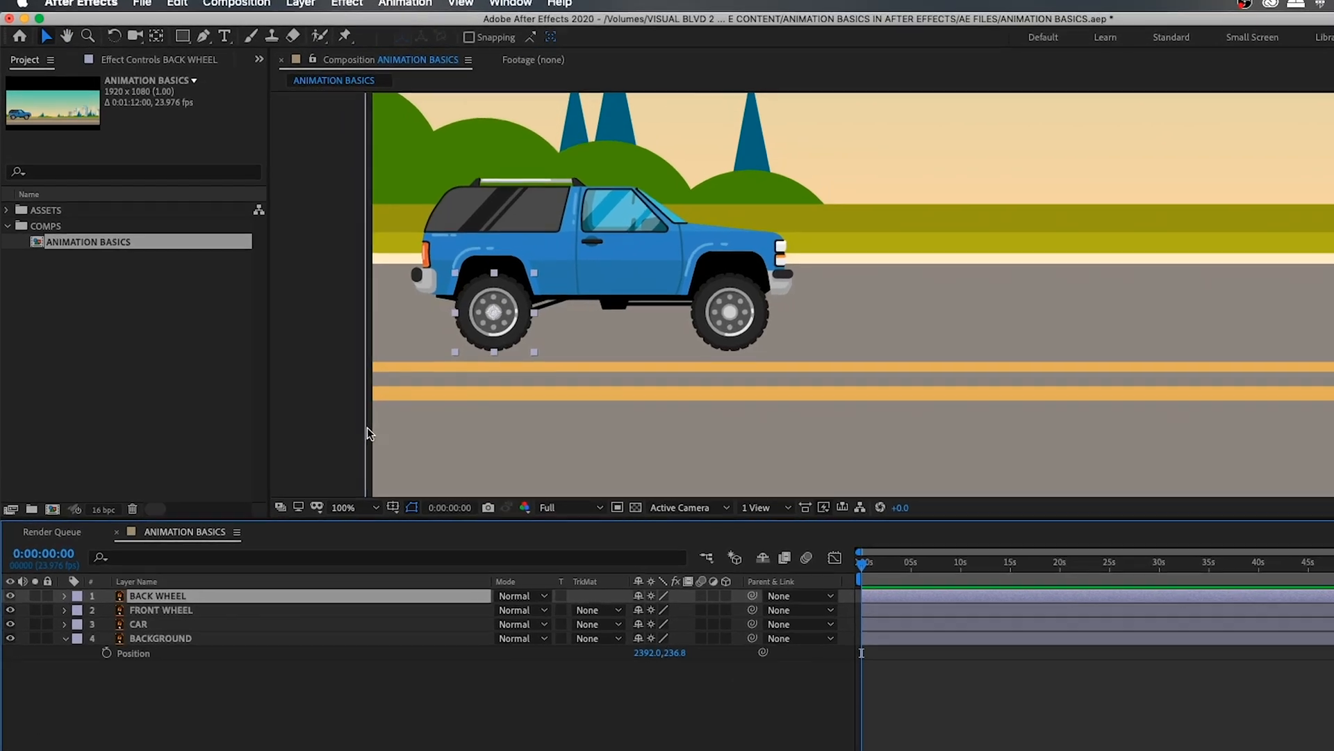
{"action": "left_click", "coordinate": [150, 516]}
{"action": "left_click", "coordinate": [131, 37]}
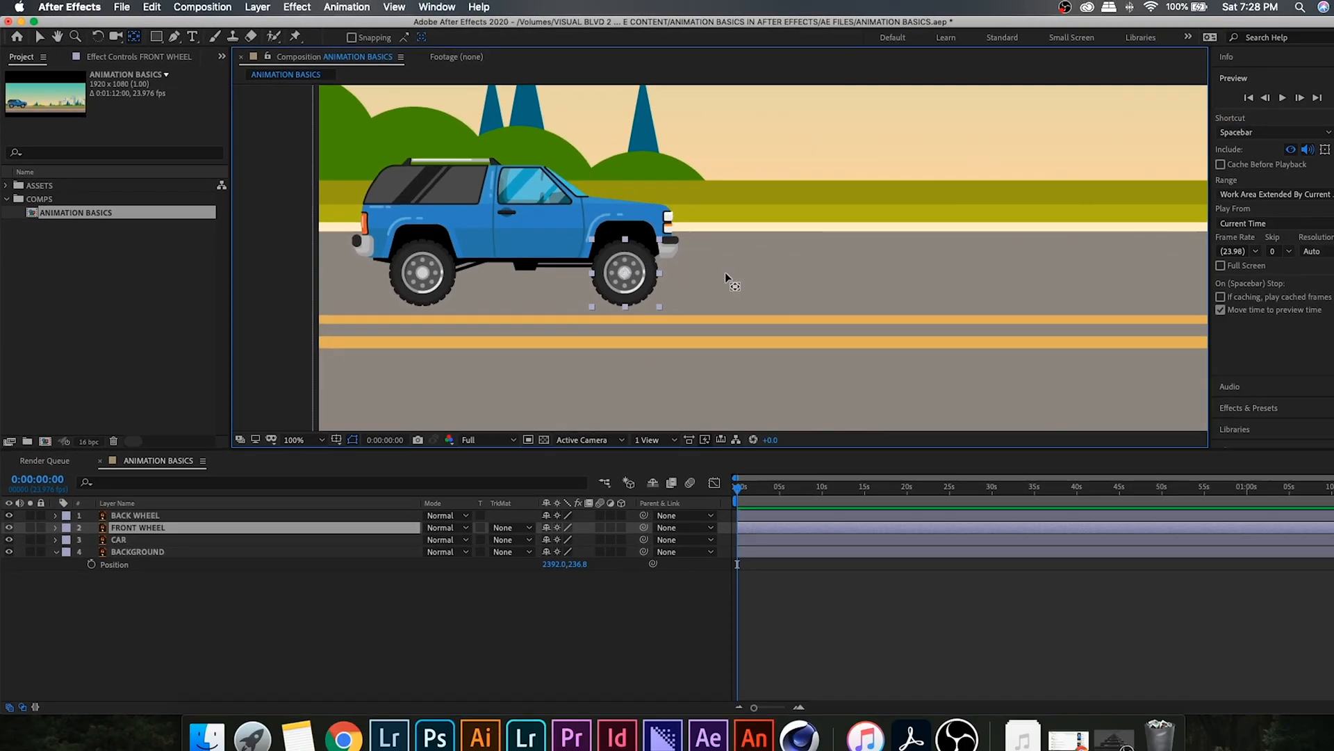
{"action": "left_click", "coordinate": [57, 552]}
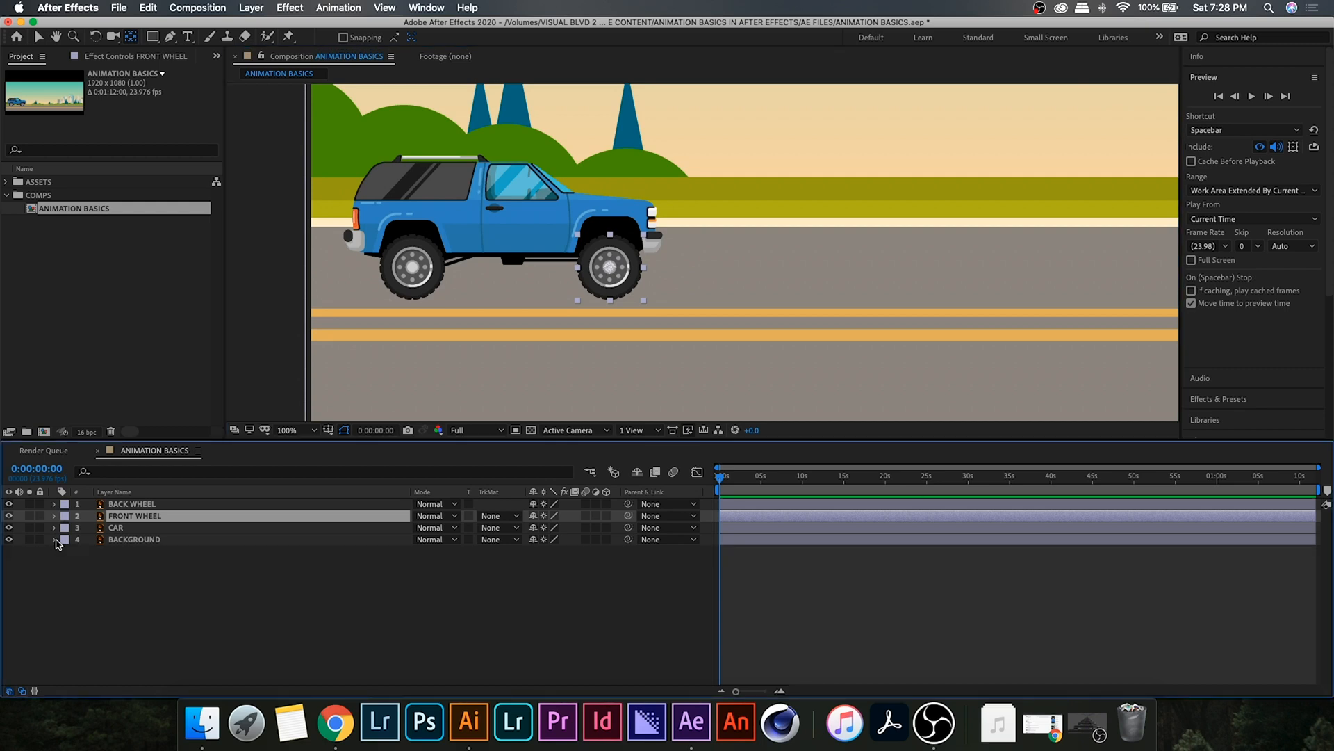
{"action": "scroll", "coordinate": [684, 332], "scroll_direction": "down", "scroll_amount": 4}
{"action": "left_click_drag", "start_coordinate": [760, 328], "coordinate": [566, 372]}
{"action": "key", "text": "v"}
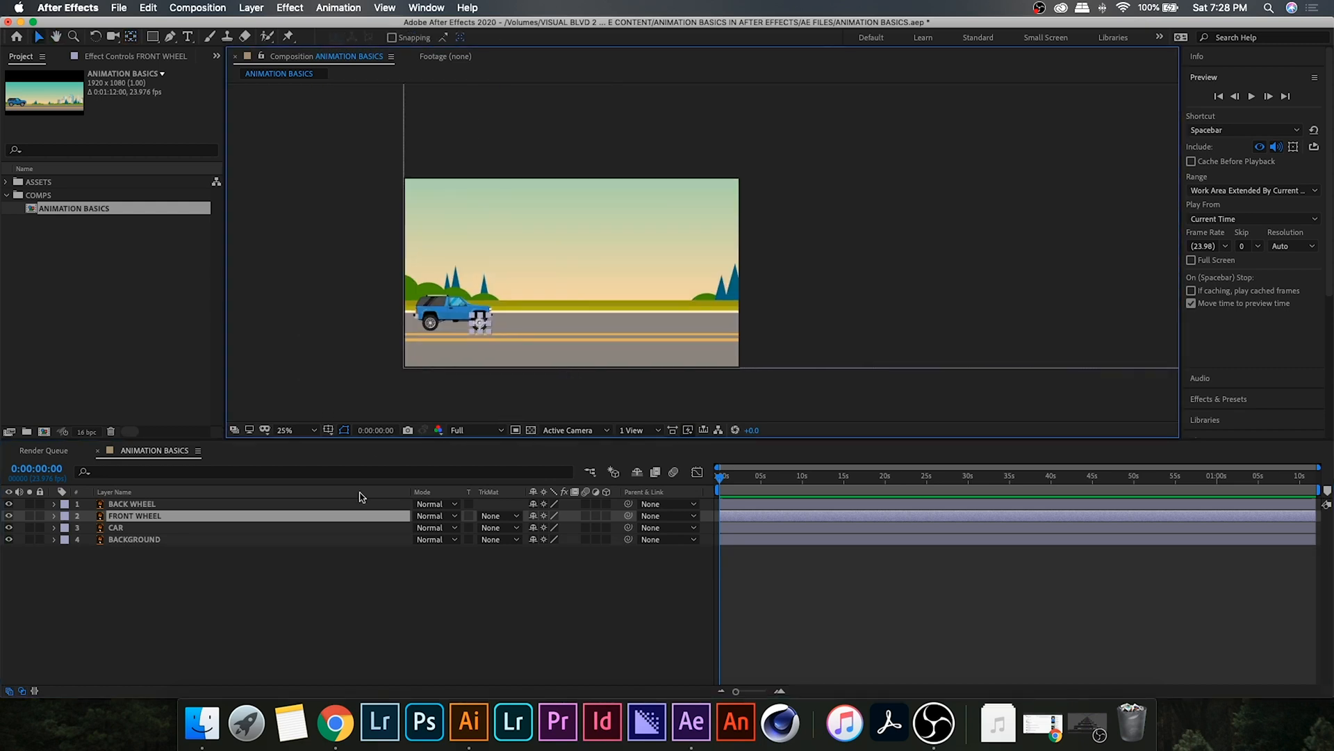
- Add a starting Position keyframe to the BACKGROUND layer at 0:00:00:00
{"action": "left_click", "coordinate": [142, 540]}
{"action": "key", "text": "p"}
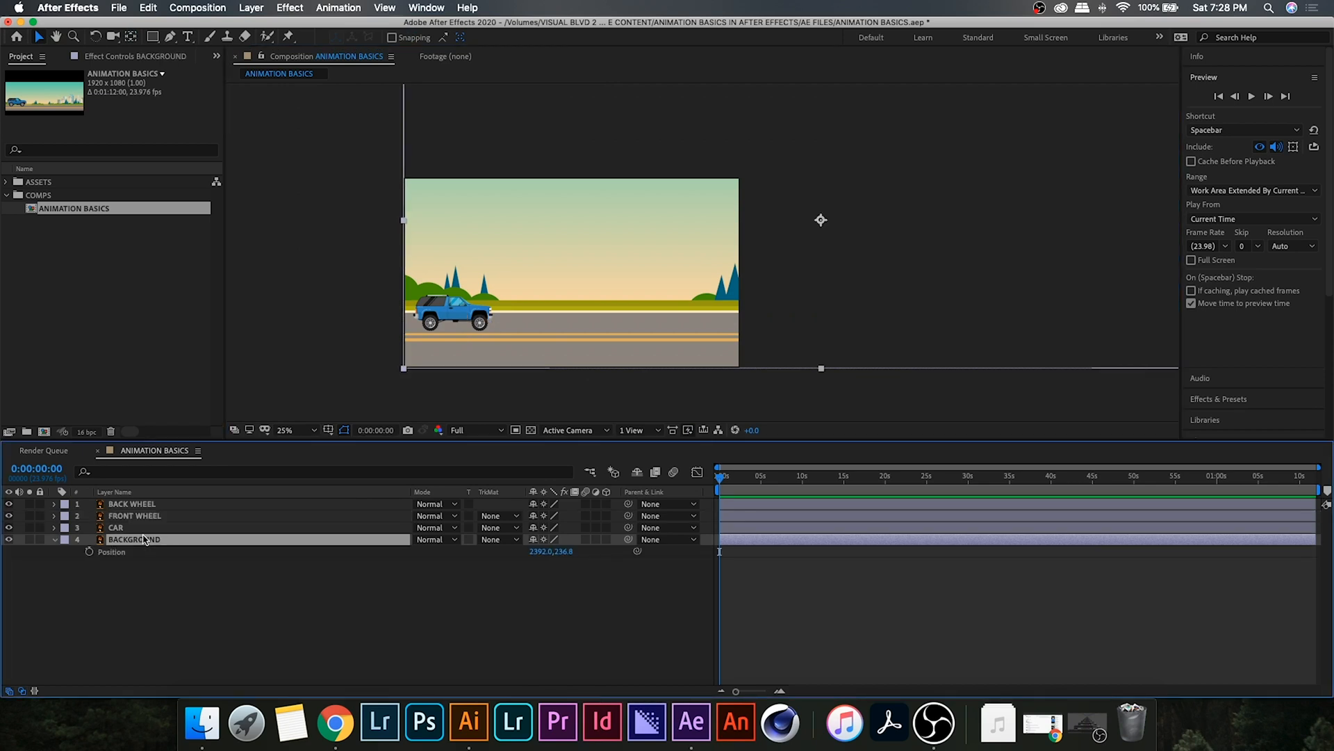
{"action": "left_click", "coordinate": [89, 552]}
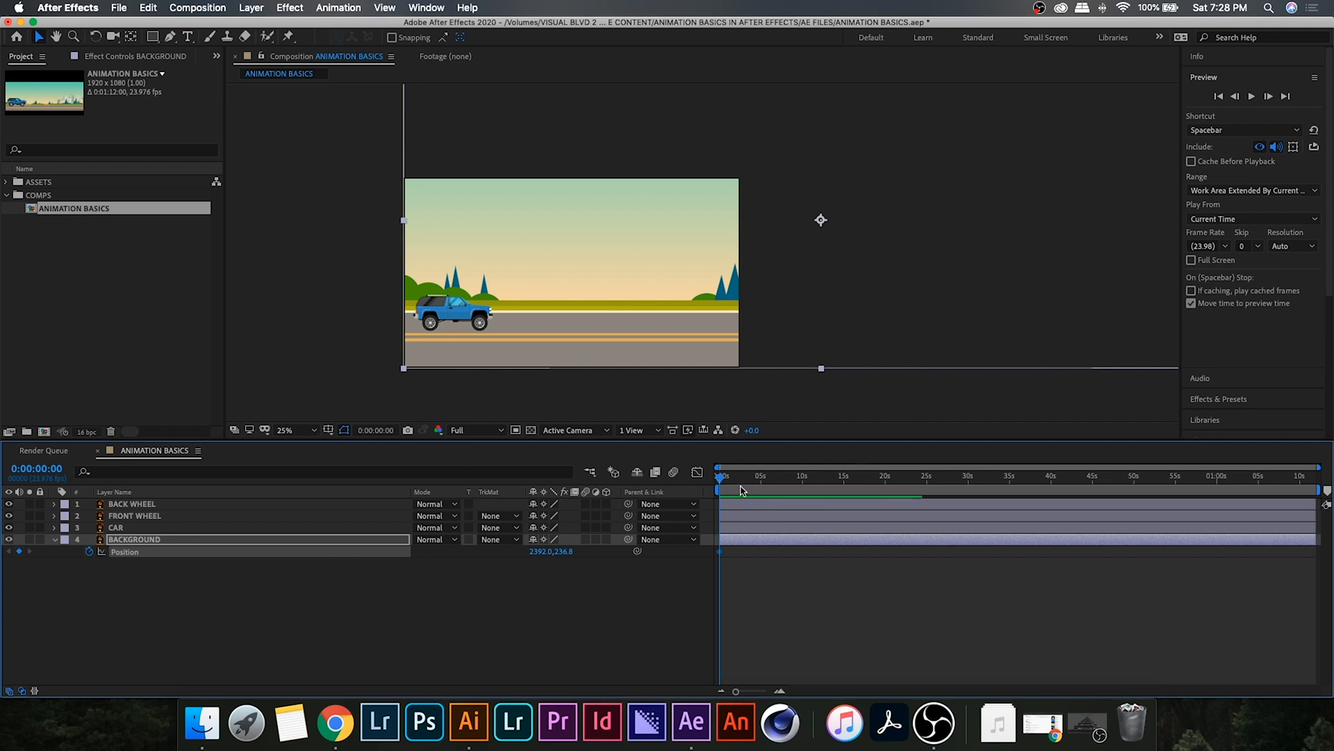
- At 0:00:09:23, set the BACKGROUND layer's position to -470.0, 236.8 and preview the scrolling motion
{"action": "left_click_drag", "start_coordinate": [720, 478], "coordinate": [803, 487]}
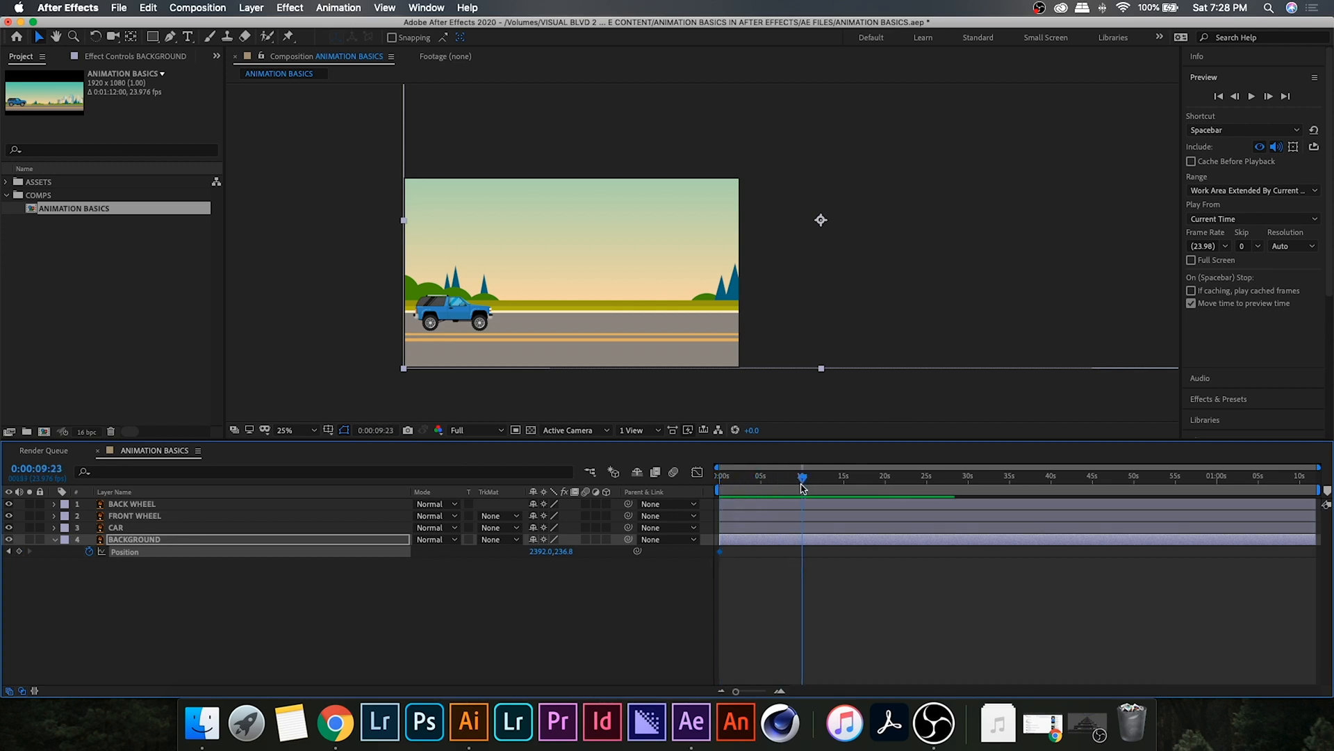
{"action": "left_click_drag", "start_coordinate": [543, 551], "coordinate": [143, 553]}
{"action": "left_click_drag", "start_coordinate": [543, 552], "coordinate": [337, 563]}
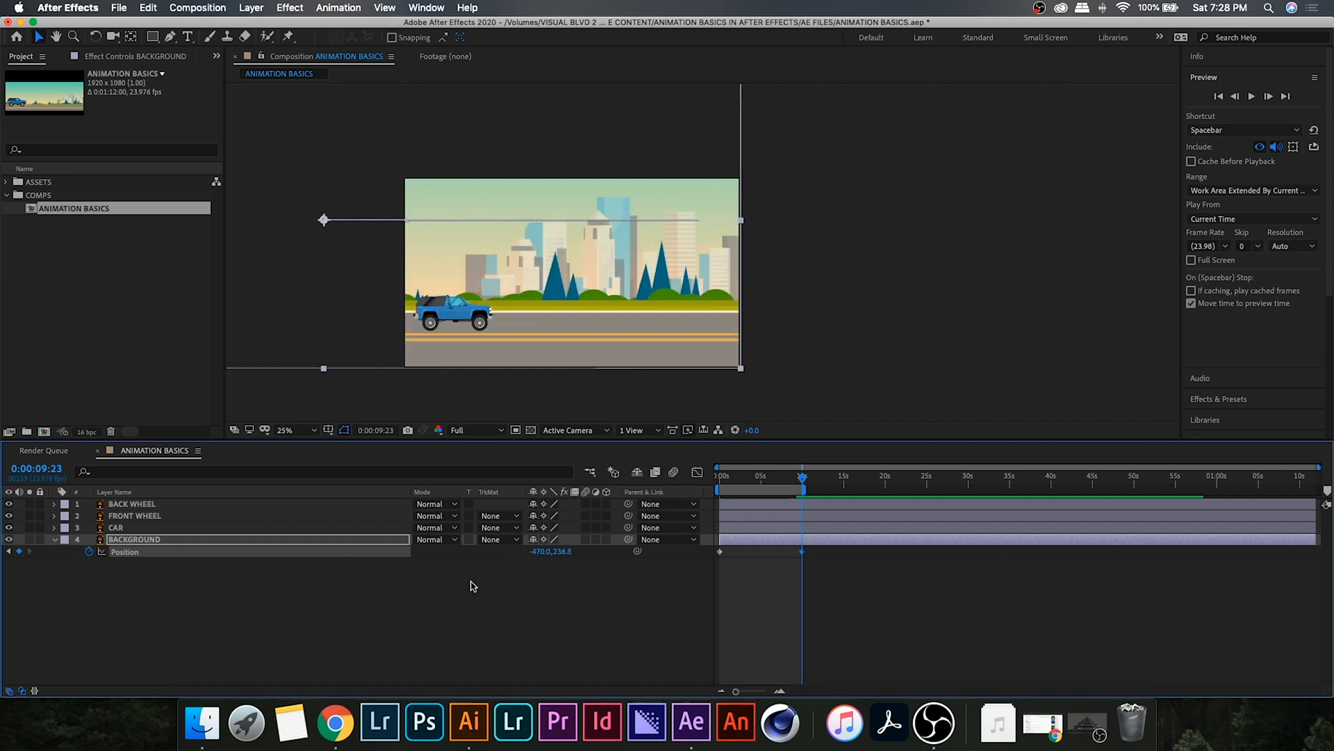
{"action": "key", "text": "space"}
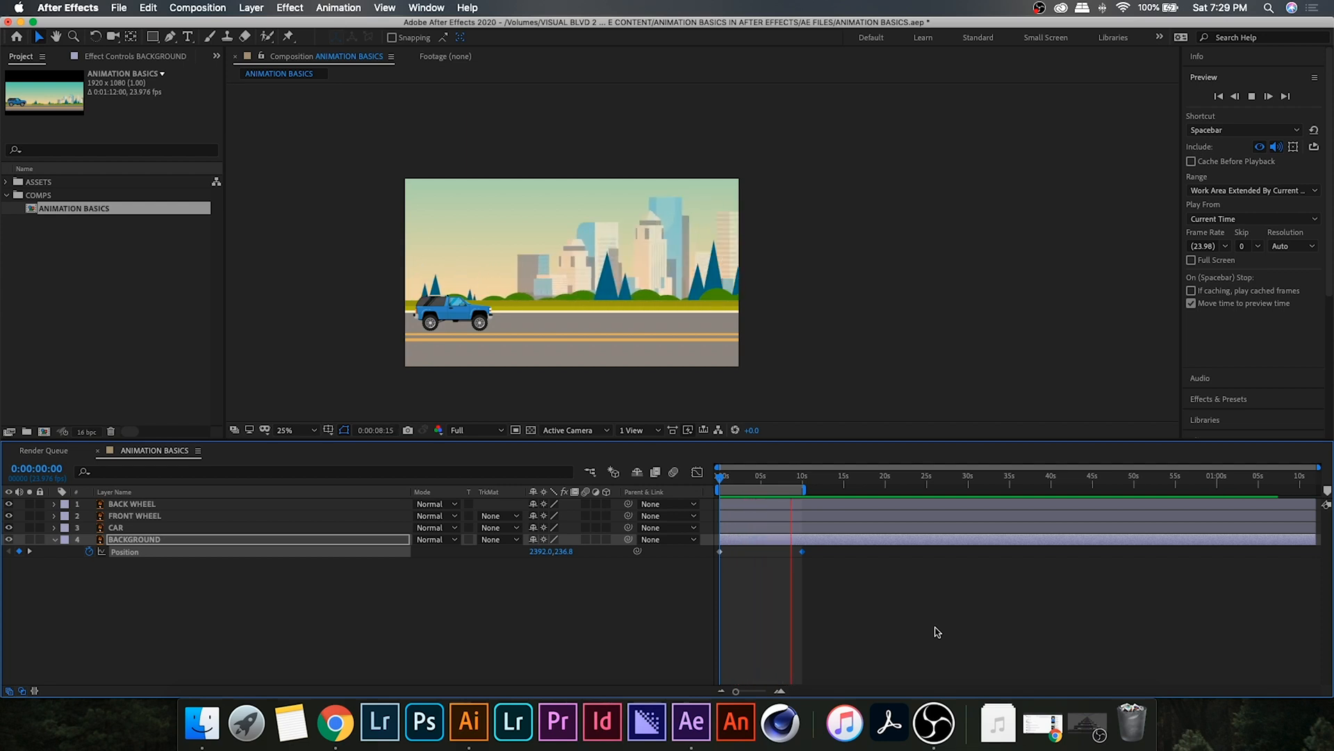
{"action": "key", "text": "space"}
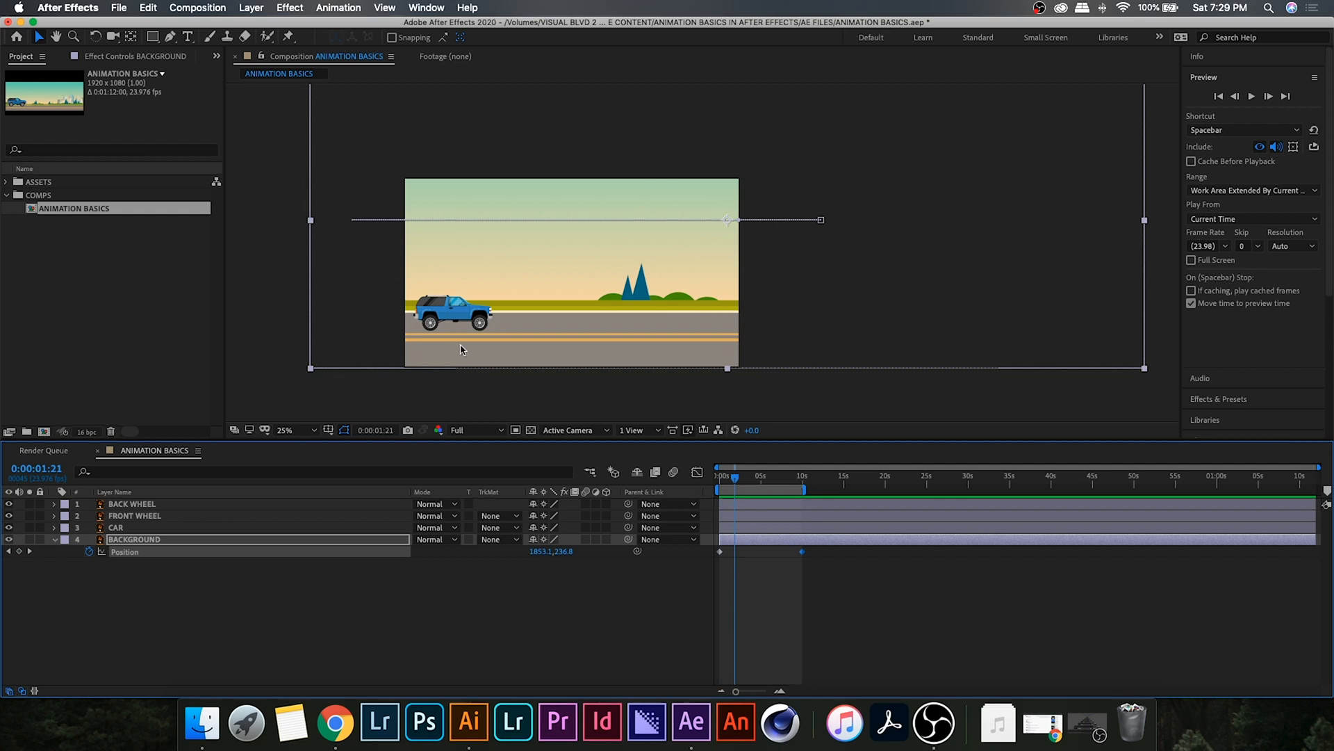
- Add a starting Rotation keyframe to the BACK WHEEL layer at 0:00:00:00
{"action": "key", "text": "period"}
{"action": "left_click_drag", "start_coordinate": [508, 279], "coordinate": [612, 316]}
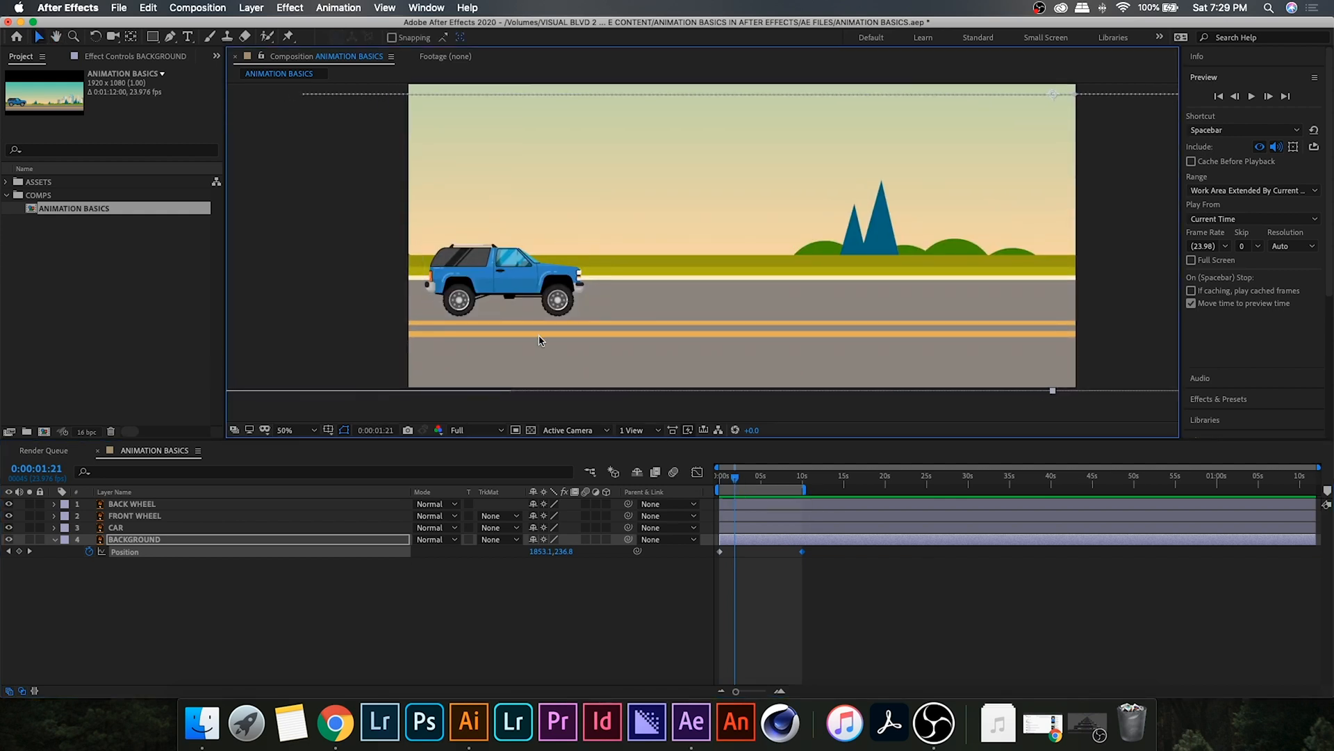
{"action": "key", "text": "period"}
{"action": "left_click", "coordinate": [144, 504]}
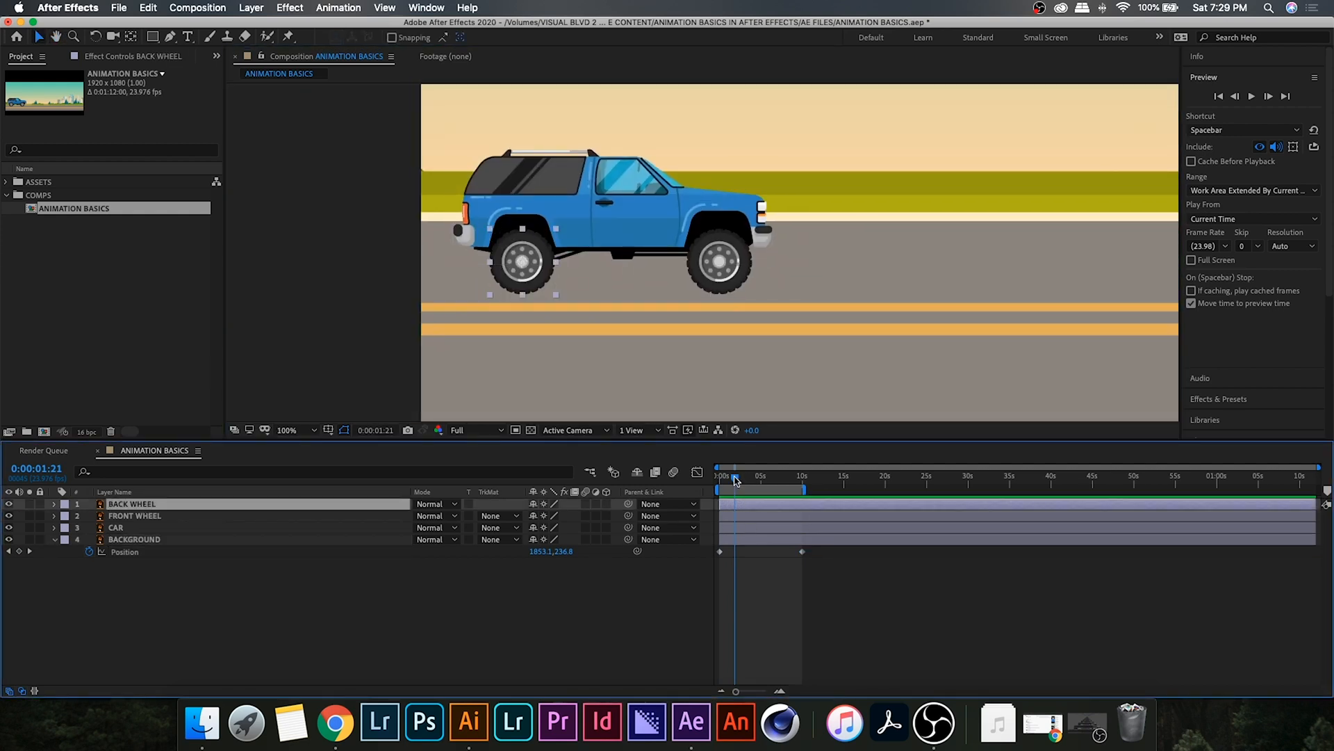
{"action": "left_click_drag", "start_coordinate": [736, 480], "coordinate": [719, 479]}
{"action": "key", "text": "r"}
{"action": "left_click", "coordinate": [89, 516]}
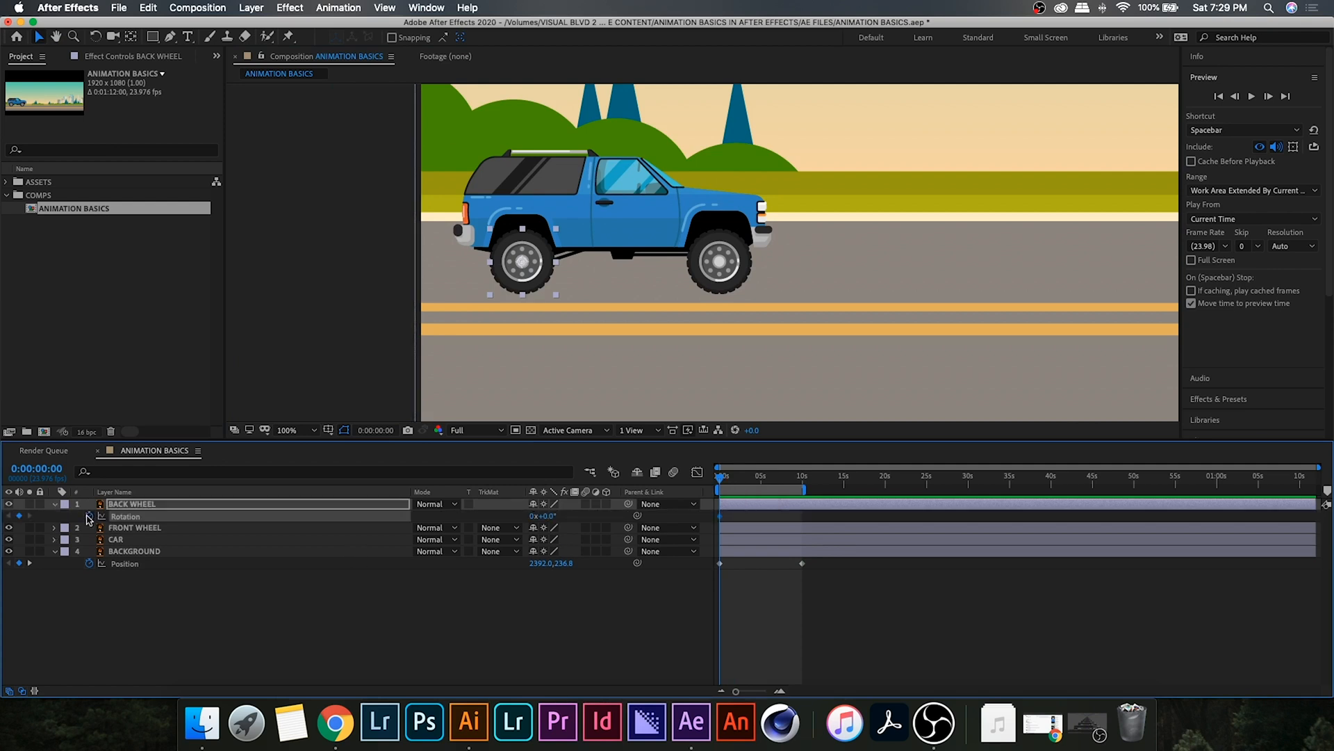
- At 0:00:09:23, set the BACK WHEEL layer's rotation to 10x+0.0°
{"action": "left_click_drag", "start_coordinate": [721, 481], "coordinate": [807, 480]}
{"action": "left_click_drag", "start_coordinate": [550, 516], "coordinate": [922, 530]}
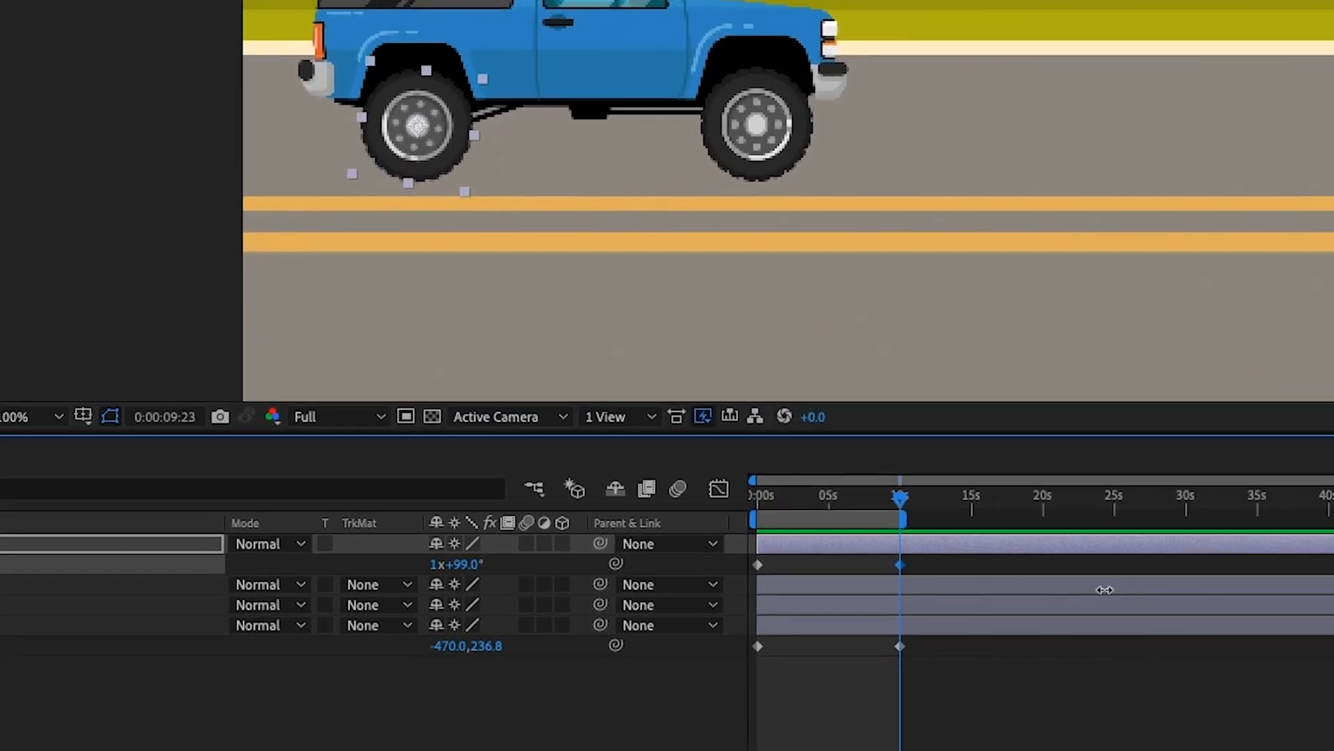
{"action": "left_click_drag", "start_coordinate": [1105, 589], "coordinate": [1333, 590]}
{"action": "left_click_drag", "start_coordinate": [473, 564], "coordinate": [688, 560]}
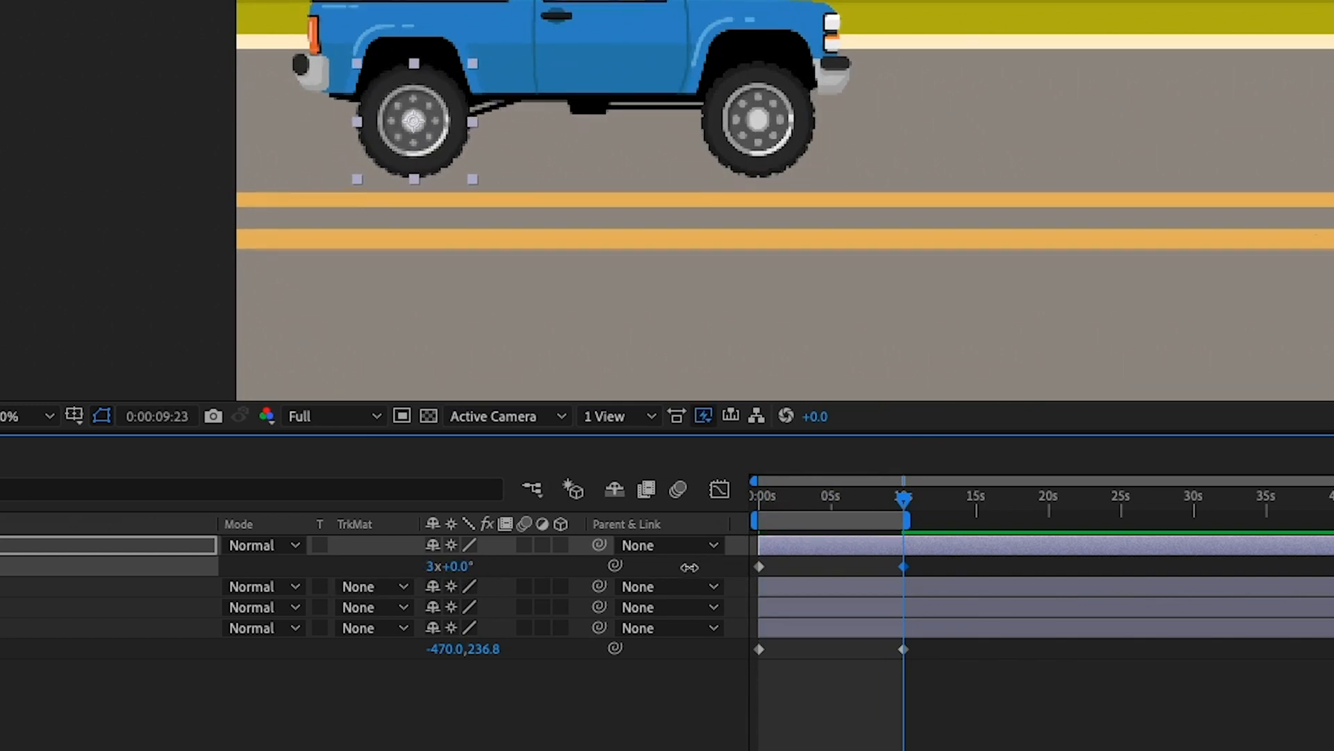
{"action": "left_click", "coordinate": [432, 566]}
{"action": "type", "text": "10"}
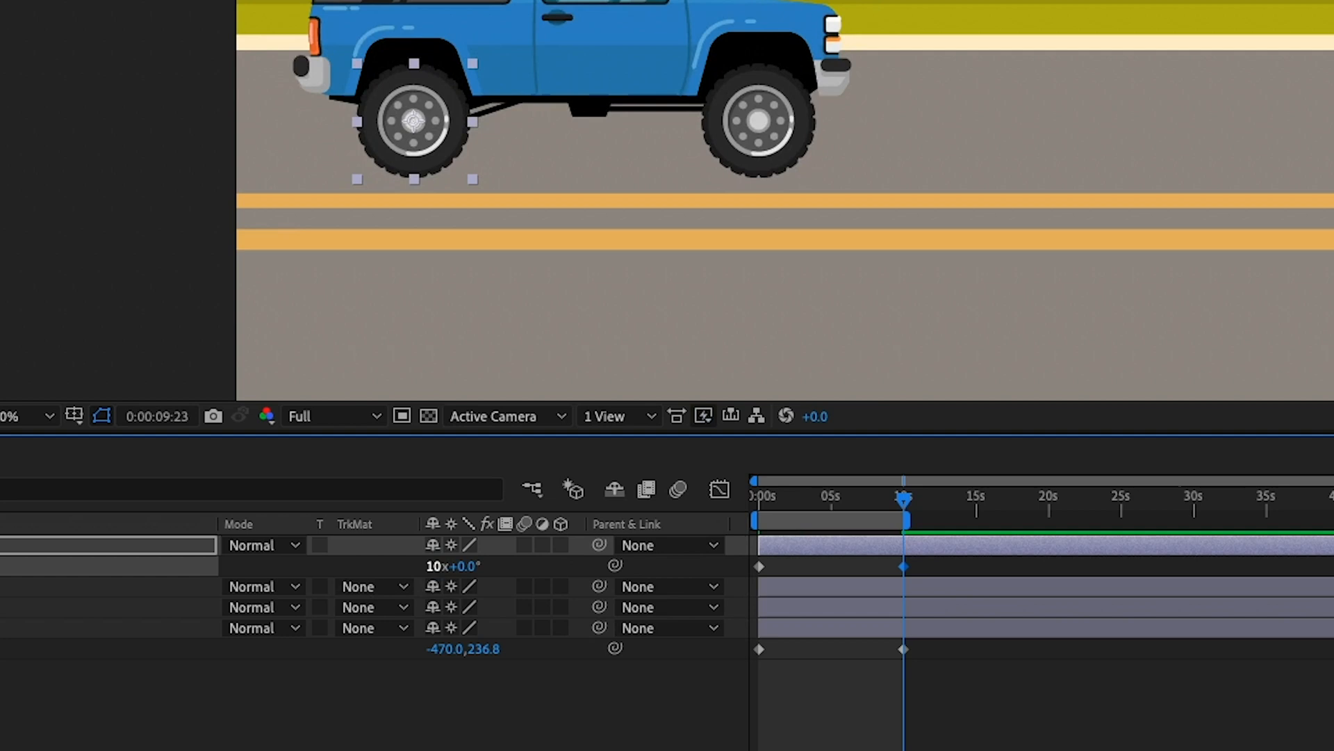
- Copy the BACK WHEEL layer's Rotation keyframes onto the FRONT WHEEL layer starting at 0:00:00:00 and preview the spinning wheels
{"action": "left_click_drag", "start_coordinate": [936, 565], "coordinate": [727, 572]}
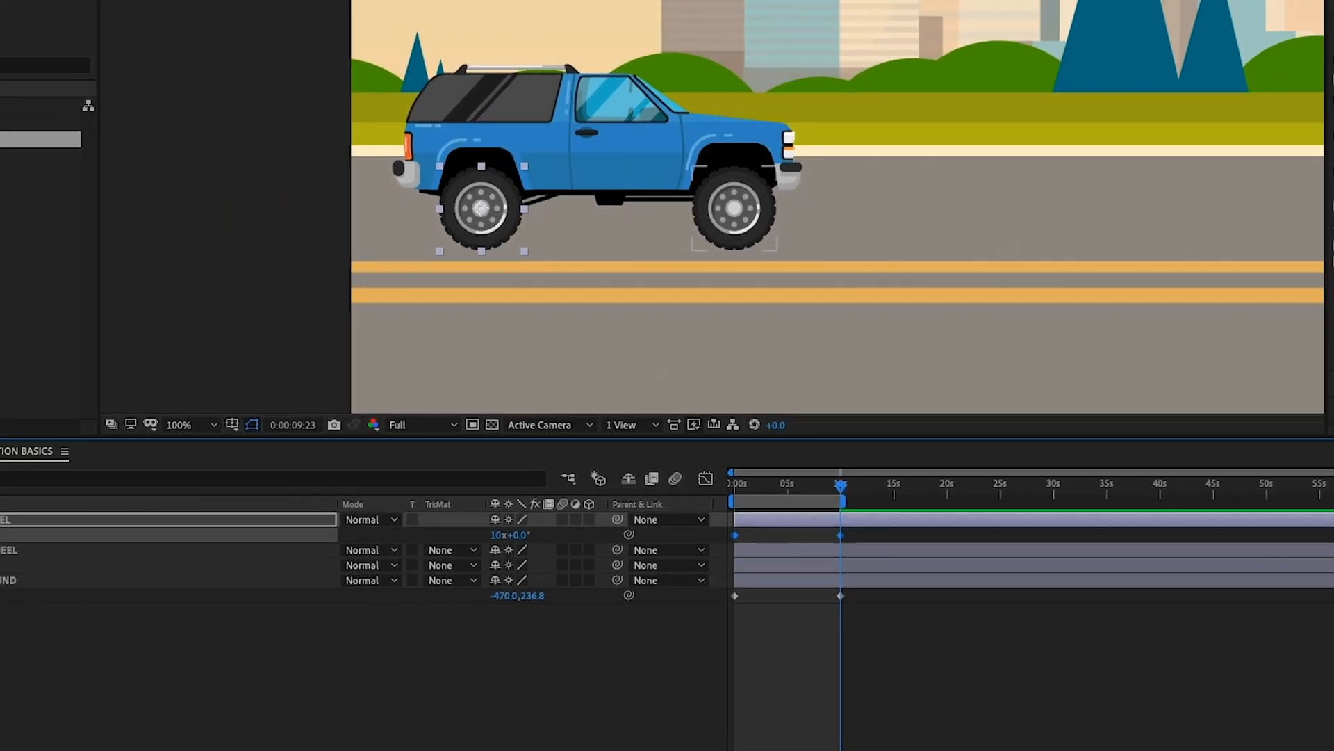
{"action": "left_click", "coordinate": [141, 528]}
{"action": "key", "text": "r"}
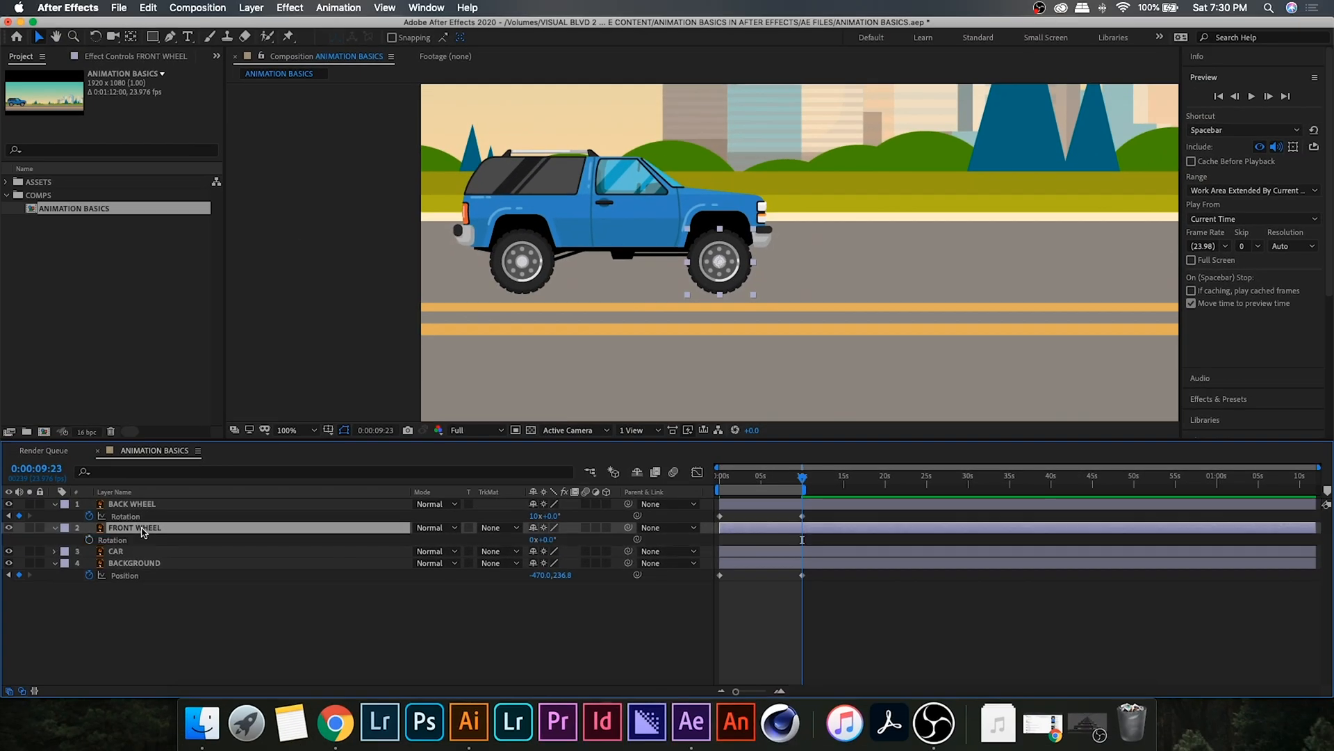
{"action": "key", "text": "Home"}
{"action": "key", "text": "ctrl+v"}
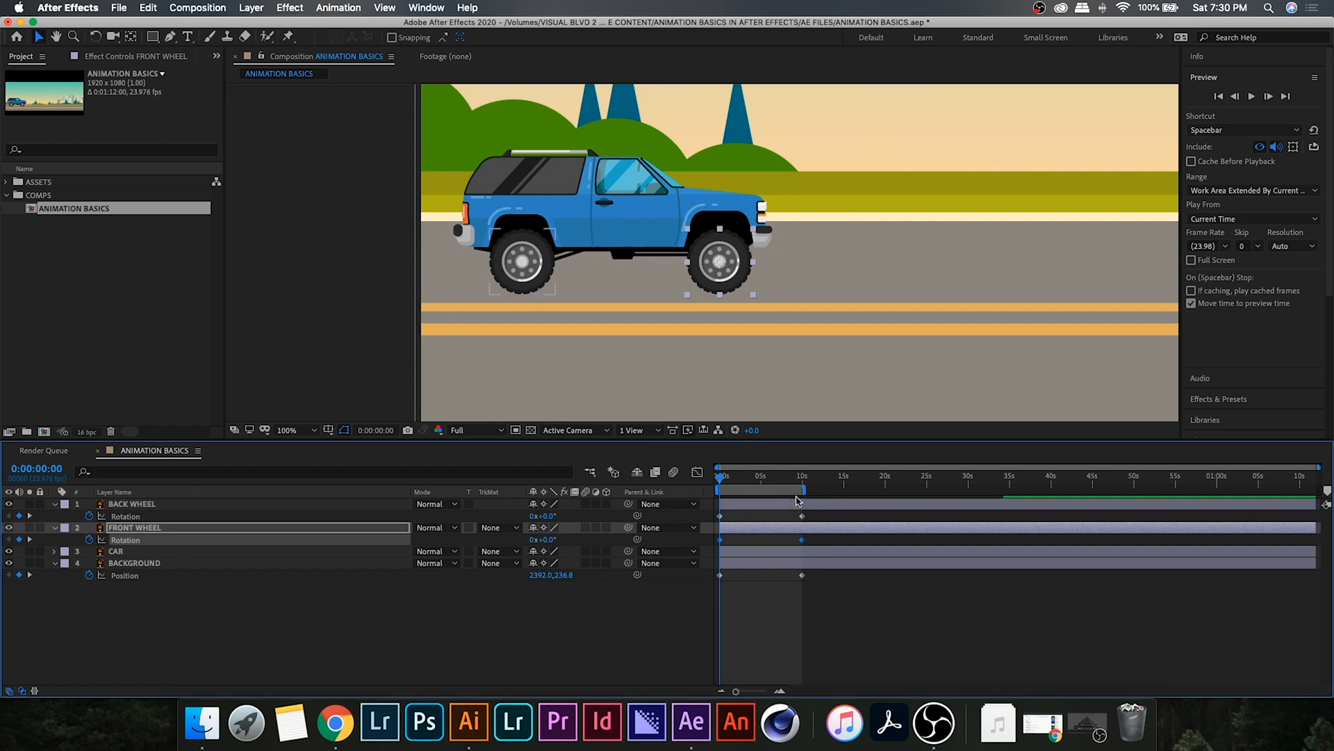
{"action": "left_click_drag", "start_coordinate": [716, 475], "coordinate": [804, 481]}
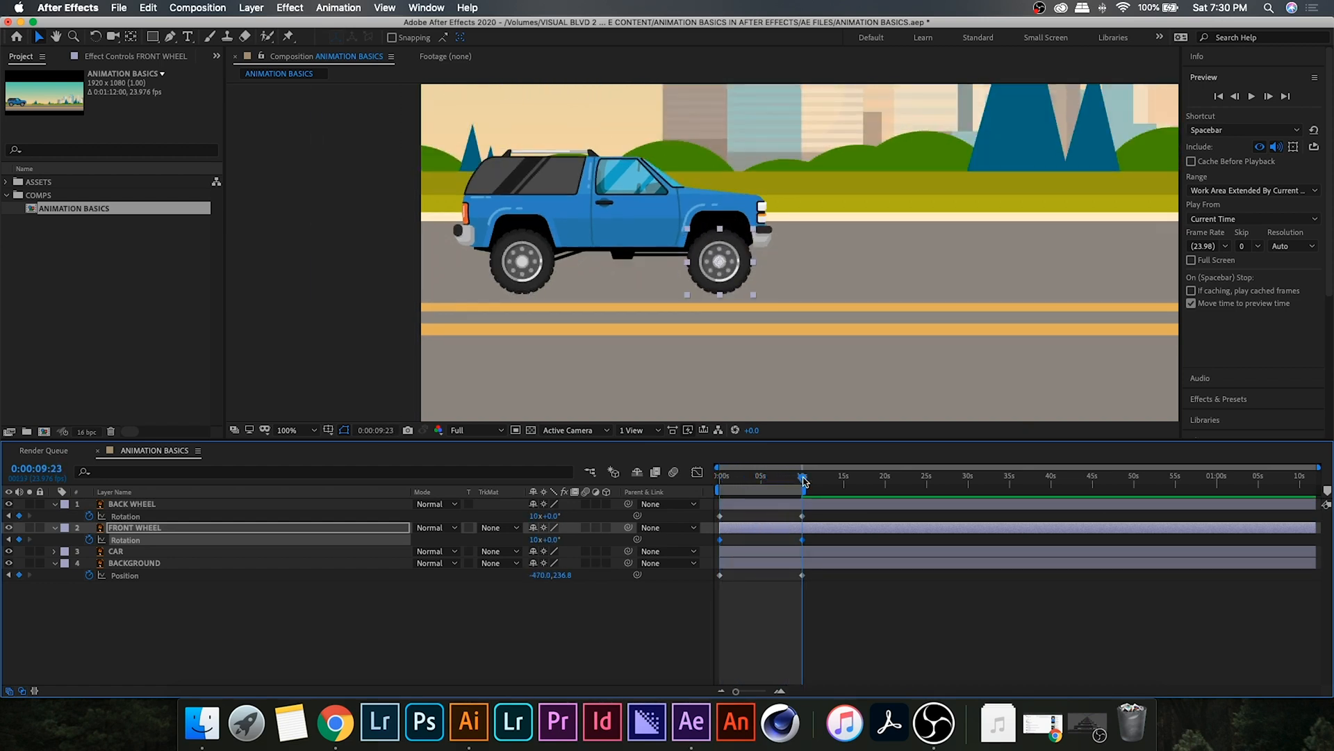
{"action": "left_click", "coordinate": [716, 476]}
{"action": "scroll", "coordinate": [709, 376], "scroll_direction": "down", "scroll_amount": 4}
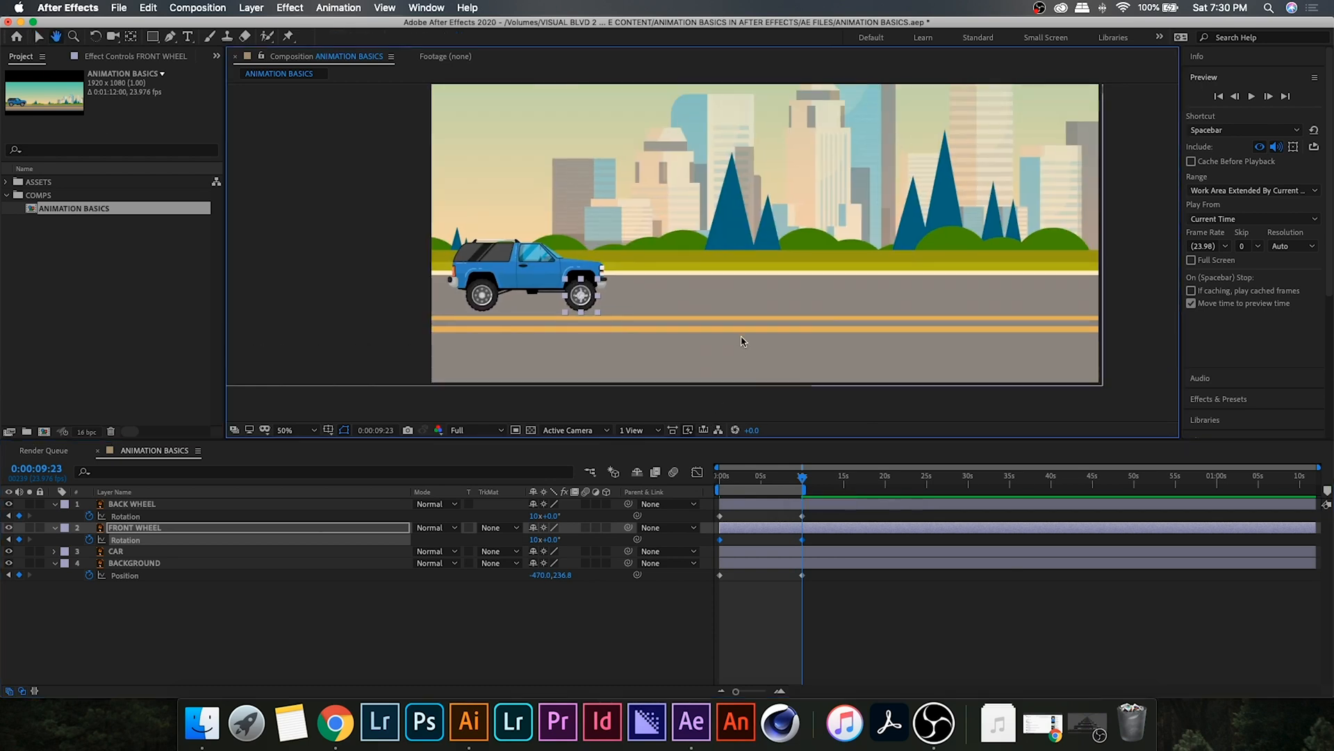
{"action": "key", "text": "space"}
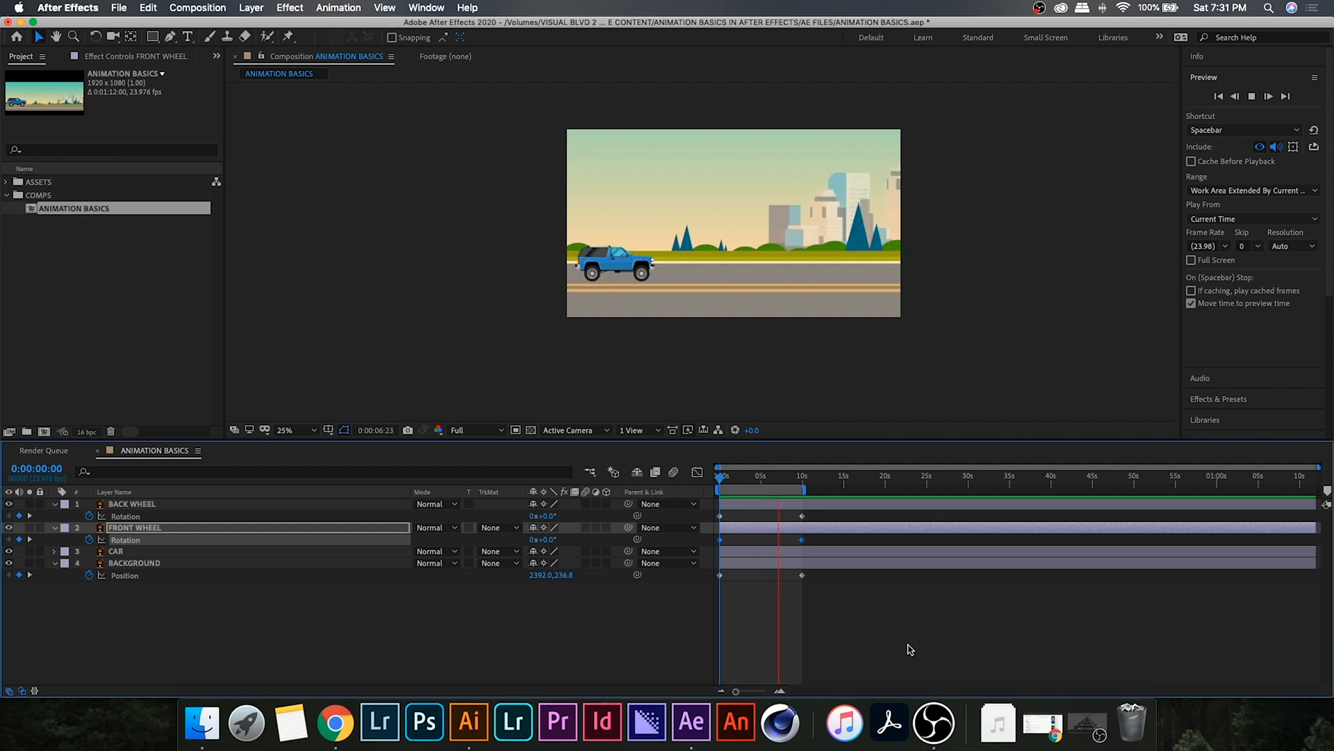
{"action": "key", "text": "space"}
{"action": "key", "text": "Home"}
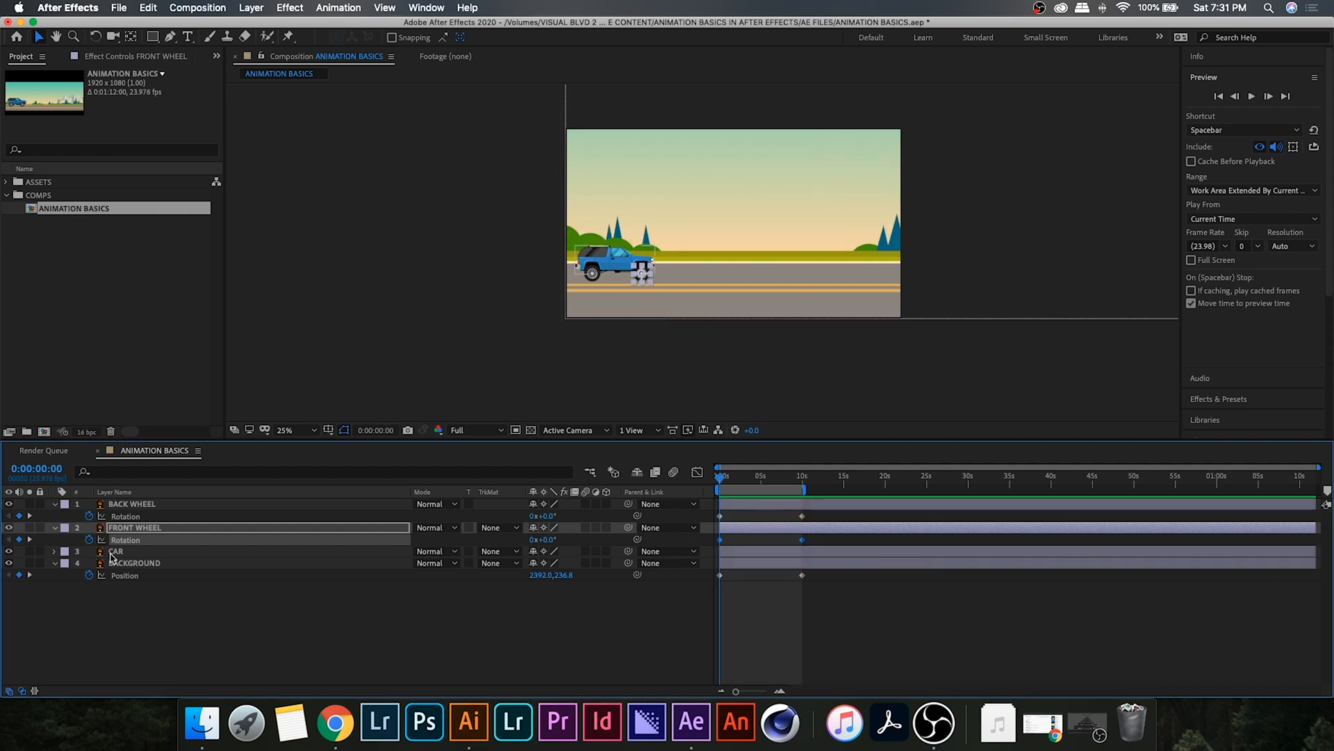
- Pre-compose the CAR, FRONT WHEEL and BACK WHEEL layers into a composition named CAR PRE COMP
{"action": "left_click", "coordinate": [133, 551]}
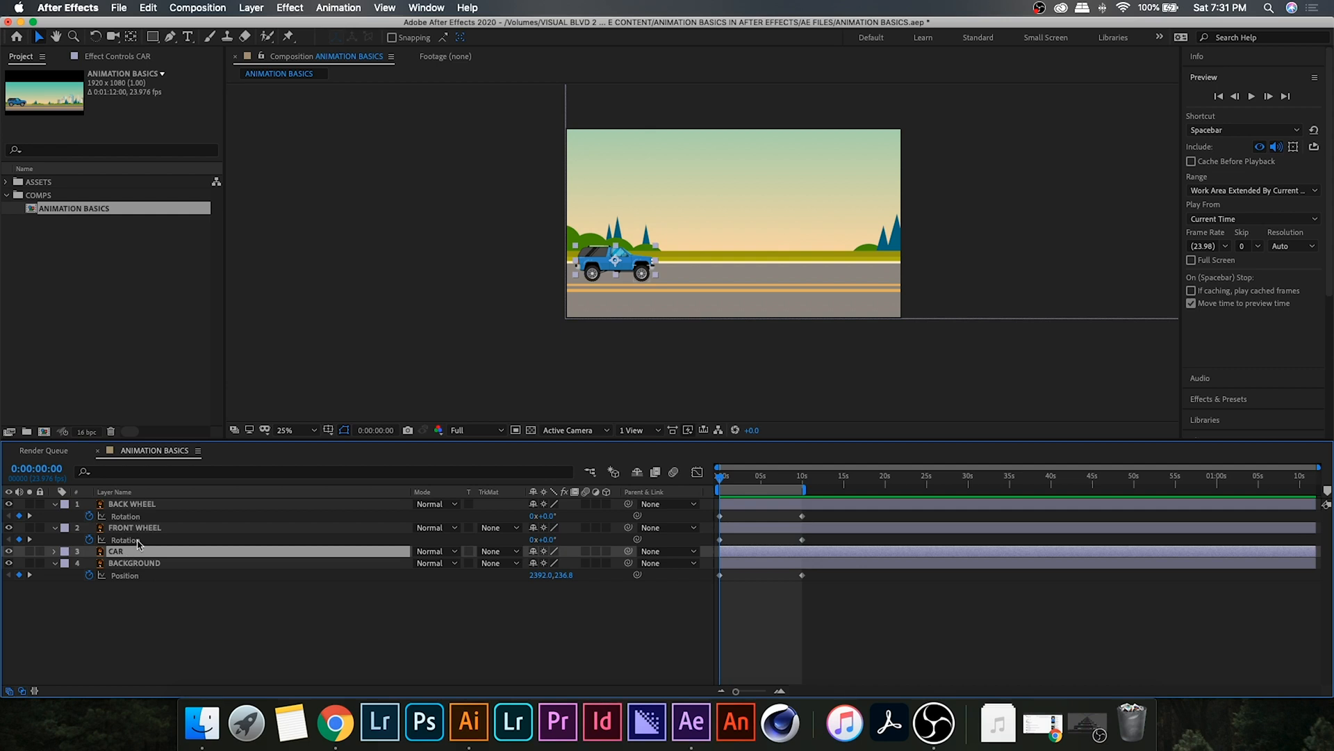
{"action": "left_click", "coordinate": [239, 505], "text": "shift"}
{"action": "right_click", "coordinate": [127, 508]}
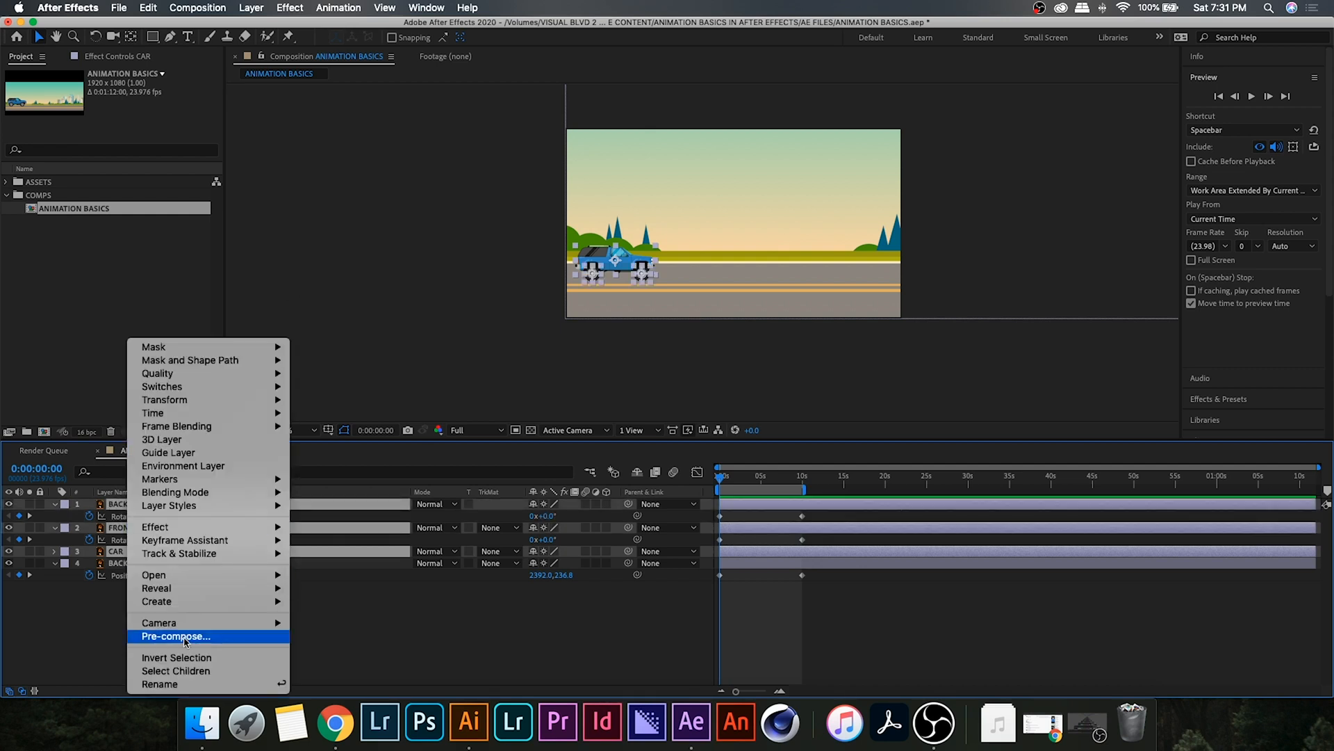
{"action": "left_click", "coordinate": [192, 636]}
{"action": "type", "text": "CAR PRE COMP"}
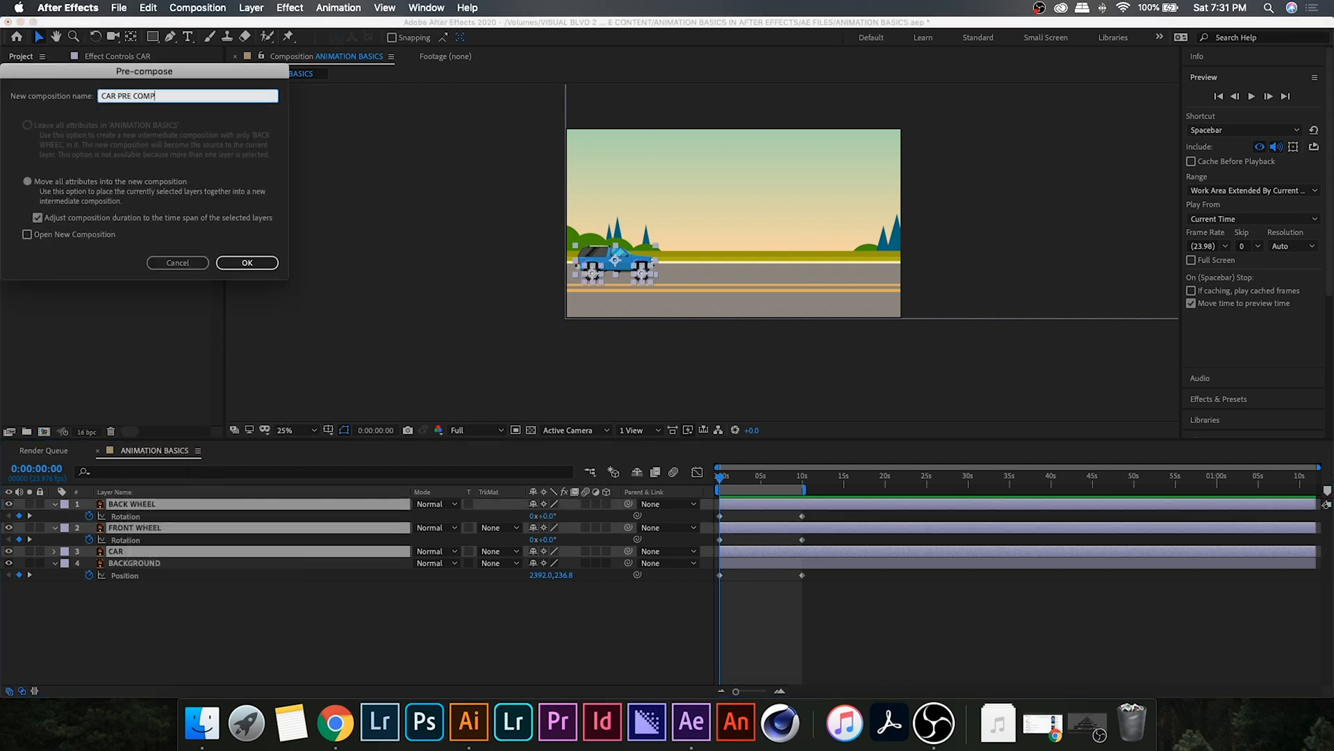
{"action": "key", "text": "Return"}
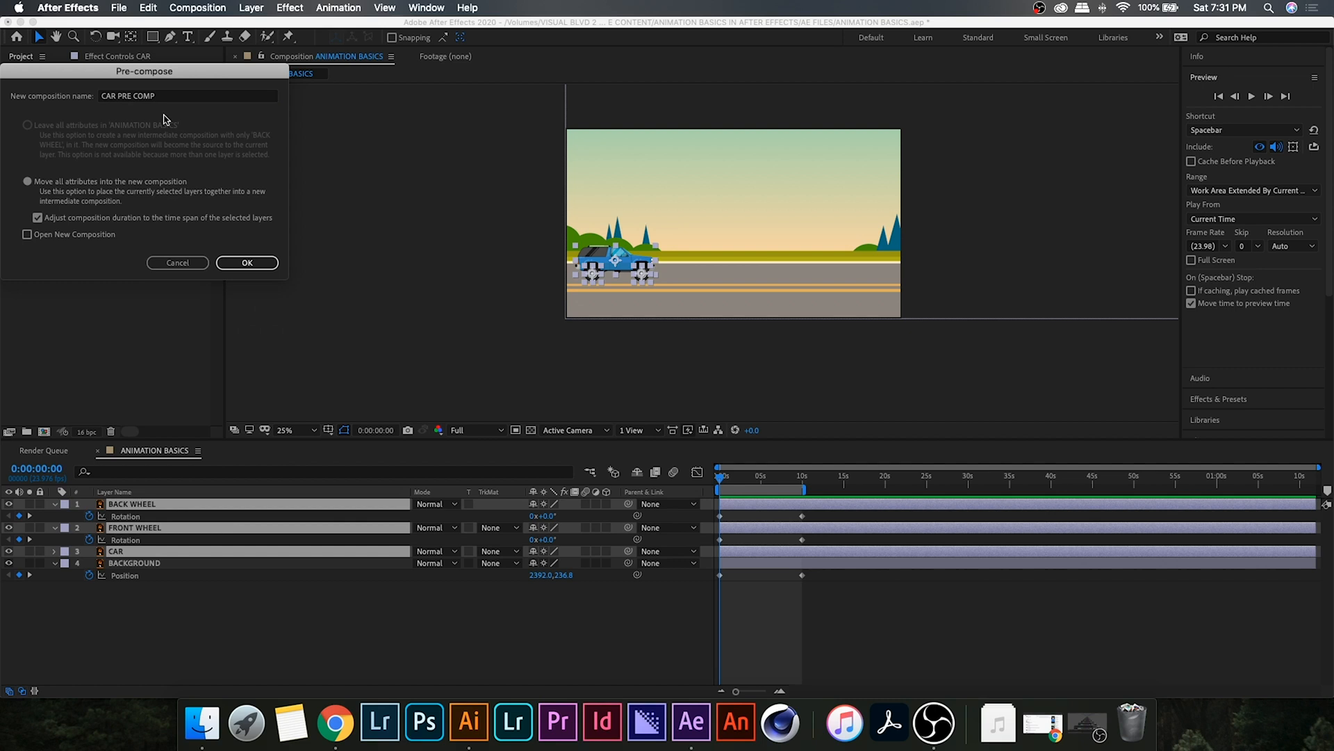
{"action": "left_click", "coordinate": [260, 263]}
- Create a project folder named PRE COMPS and move the CAR PRE COMP composition into it
{"action": "left_click_drag", "start_coordinate": [38, 225], "coordinate": [5, 207]}
{"action": "left_click", "coordinate": [27, 432]}
{"action": "type", "text": "PRE CO"}
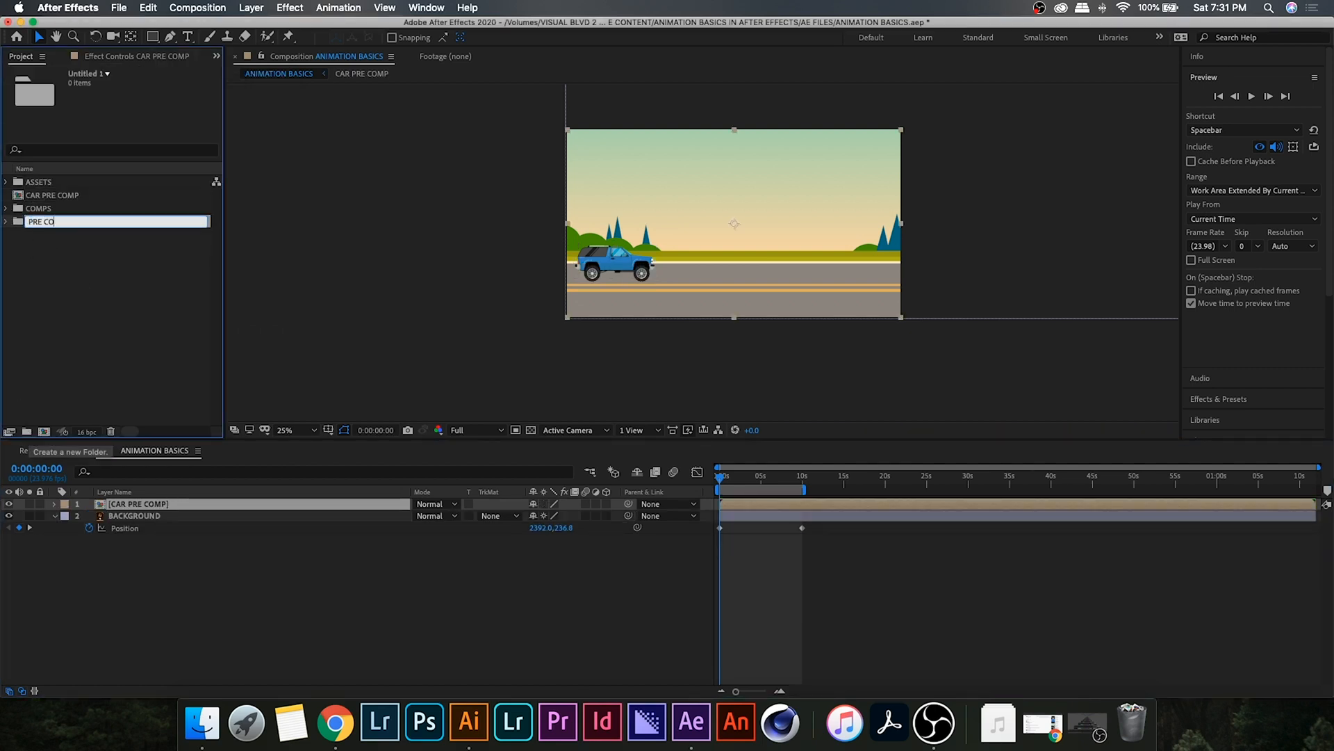
{"action": "type", "text": "MPS"}
{"action": "key", "text": "Return"}
{"action": "left_click_drag", "start_coordinate": [52, 195], "coordinate": [57, 222]}
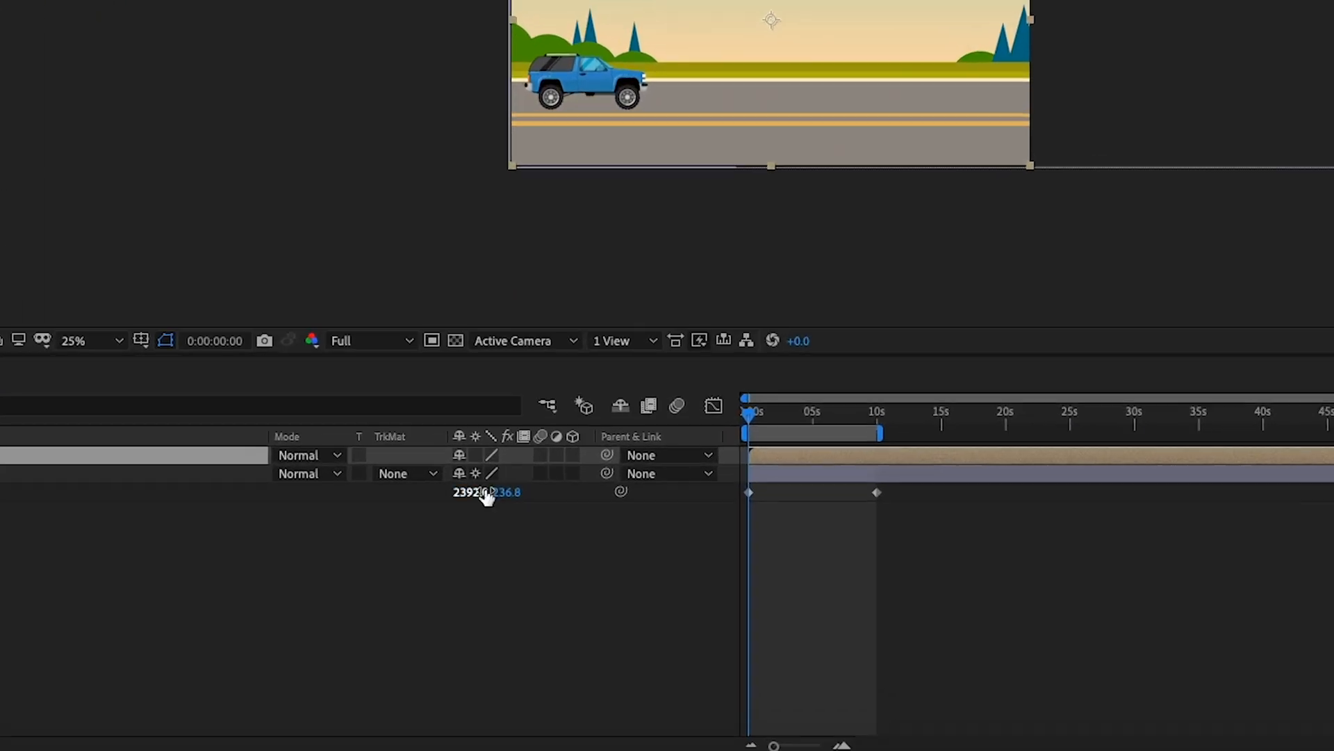
- Turn on collapse transformations for the CAR PRE COMP layer and add a starting Position keyframe at 0:00:00:00
{"action": "left_click", "coordinate": [450, 437]}
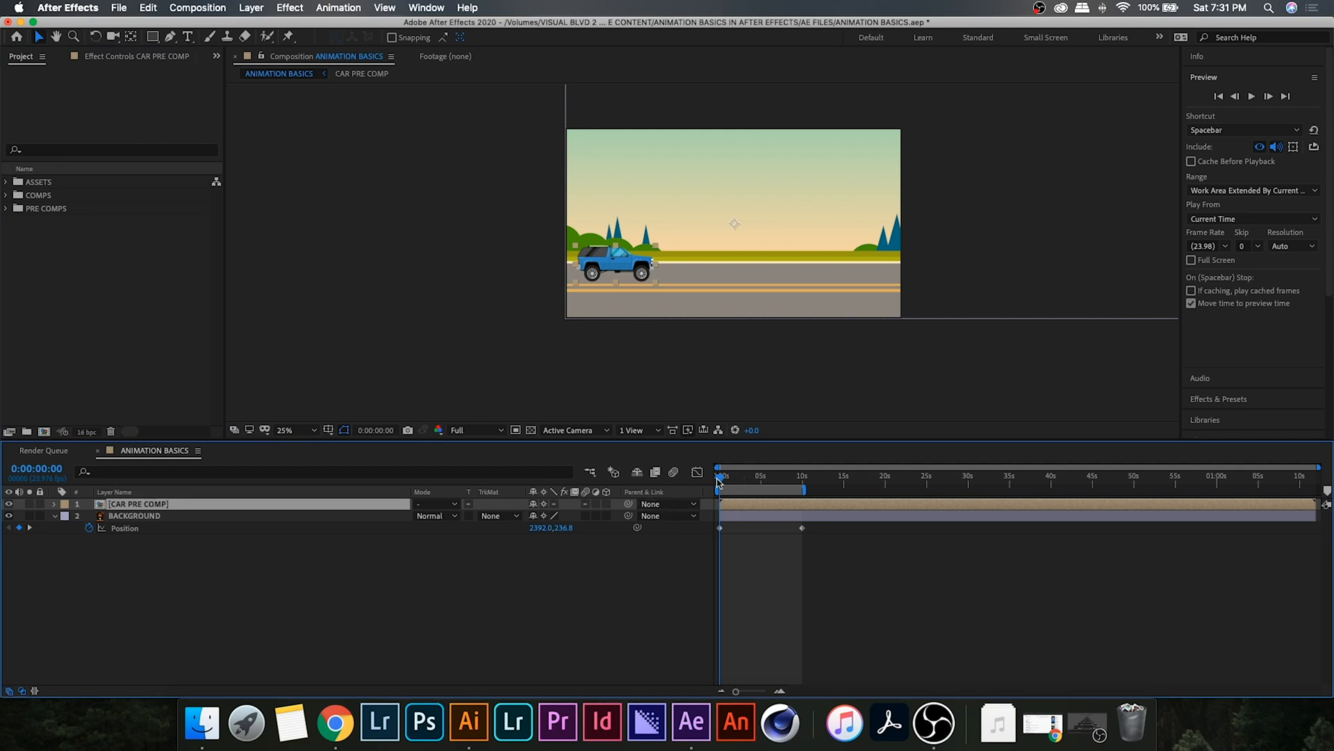
{"action": "key", "text": "space"}
{"action": "left_click", "coordinate": [719, 484]}
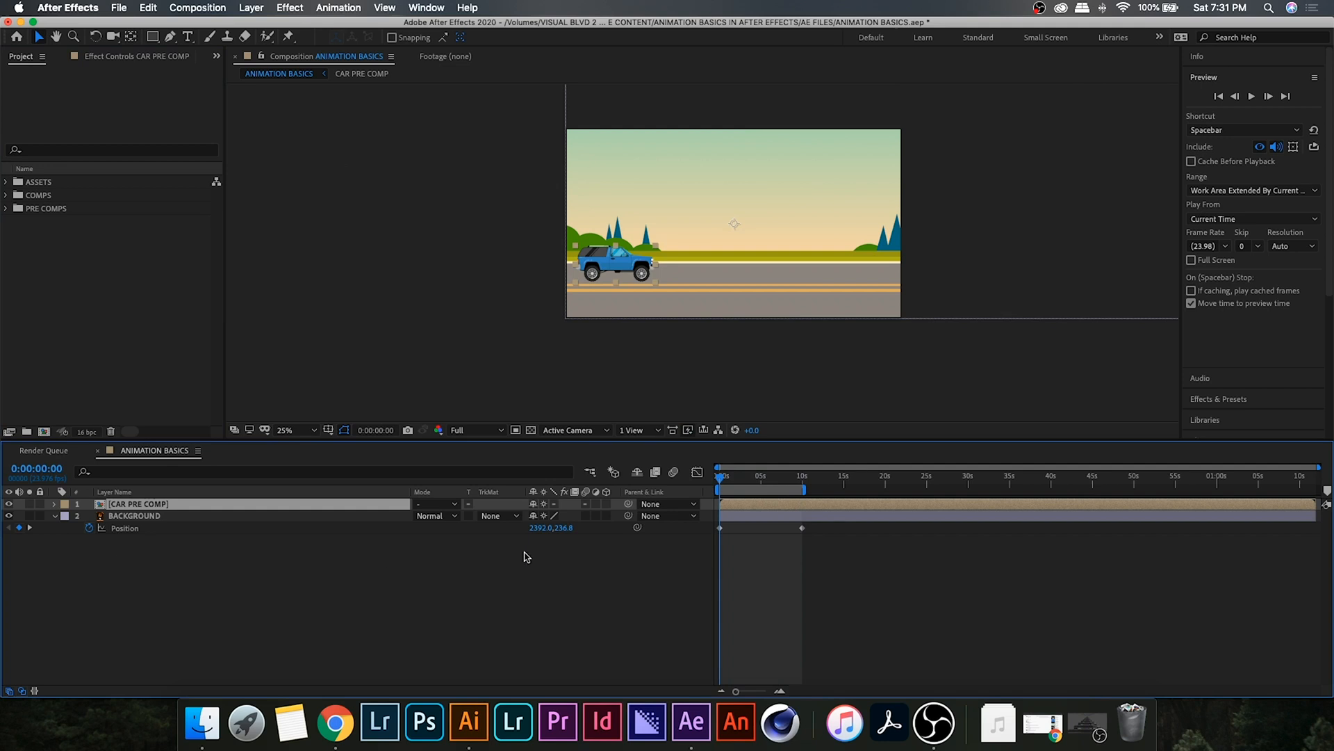
{"action": "key", "text": "p"}
{"action": "left_click", "coordinate": [89, 515]}
- Keyframe the CAR PRE COMP layer's position at 1730.0, 540.0 for 0:00:06:01 and at 4204.0, 540.0 for 0:00:09:23, beyond the frame's right edge
{"action": "left_click_drag", "start_coordinate": [721, 479], "coordinate": [772, 481]}
{"action": "left_click_drag", "start_coordinate": [548, 515], "coordinate": [1113, 568]}
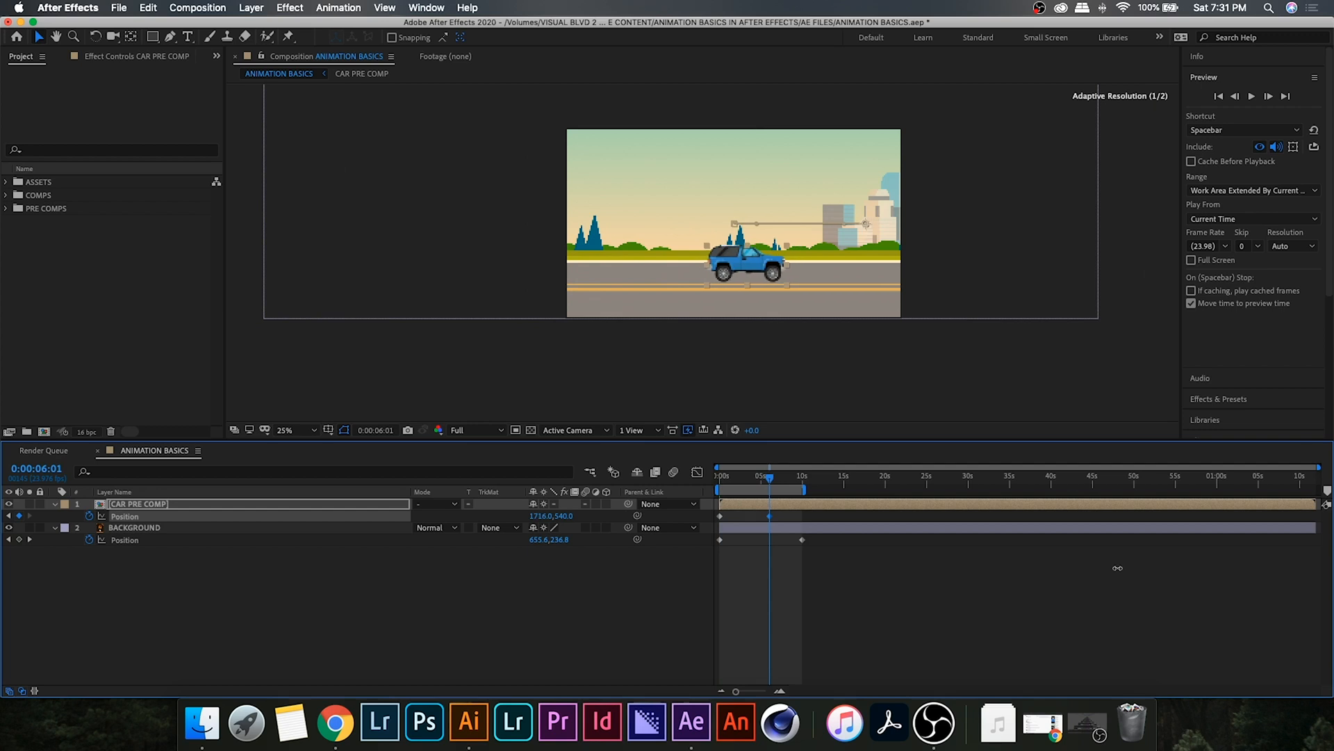
{"action": "key", "text": "k"}
{"action": "left_click_drag", "start_coordinate": [545, 515], "coordinate": [917, 516]}
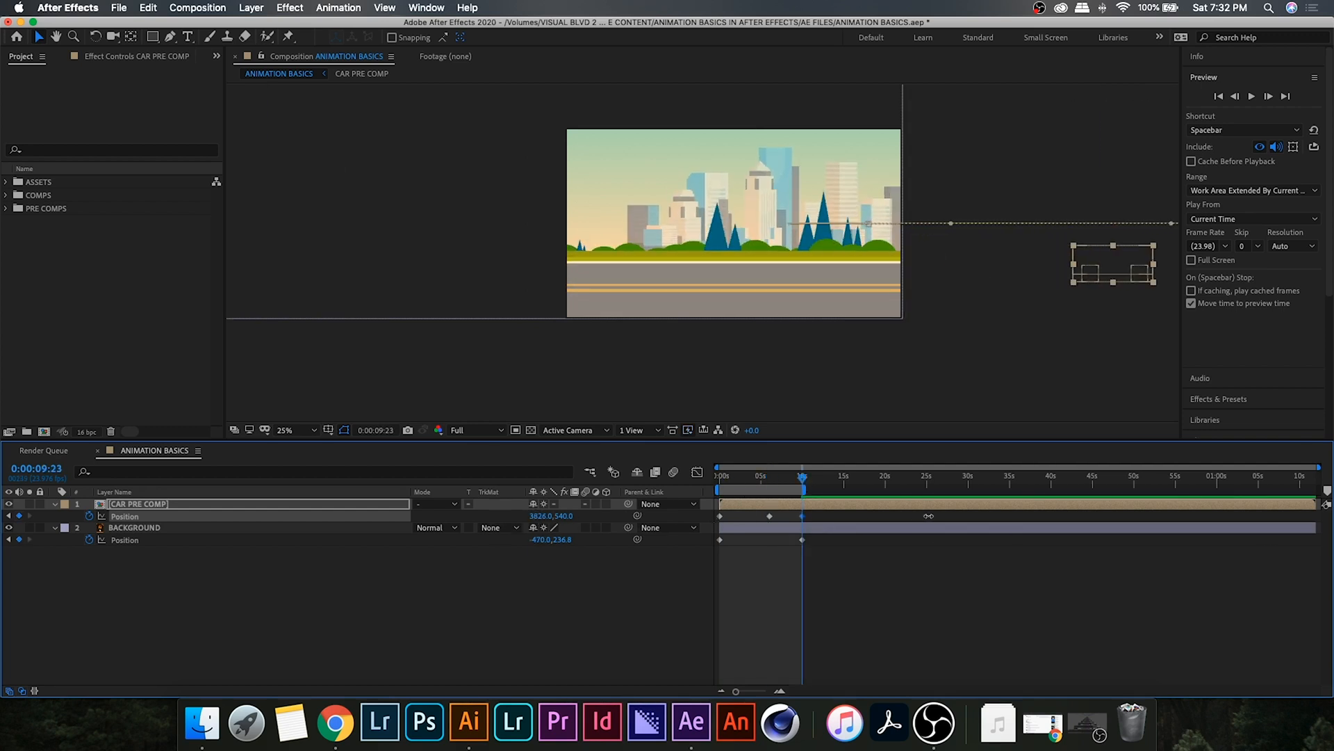
{"action": "left_click_drag", "start_coordinate": [542, 517], "coordinate": [804, 523]}
{"action": "key", "text": "space"}
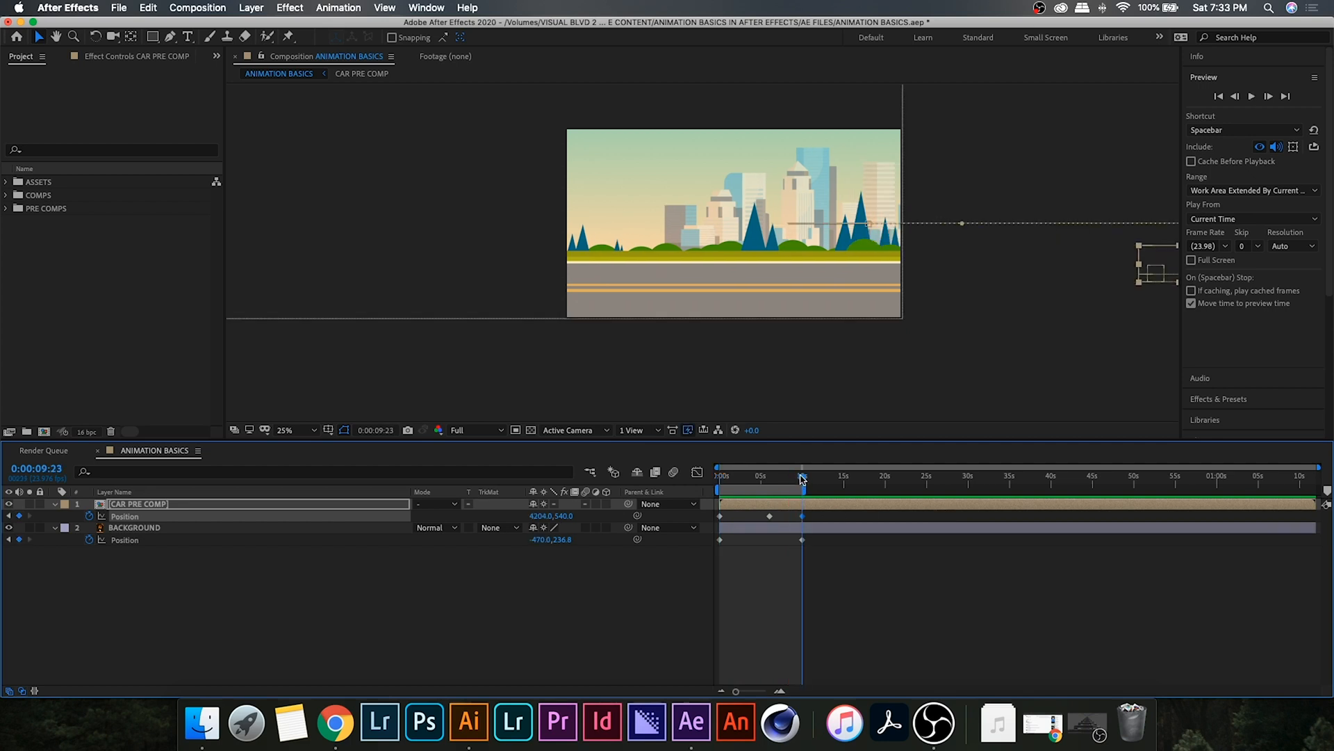
- Apply Easy Ease Out to the middle Position keyframe of the CAR PRE COMP layer and preview the motion
{"action": "right_click", "coordinate": [769, 516]}
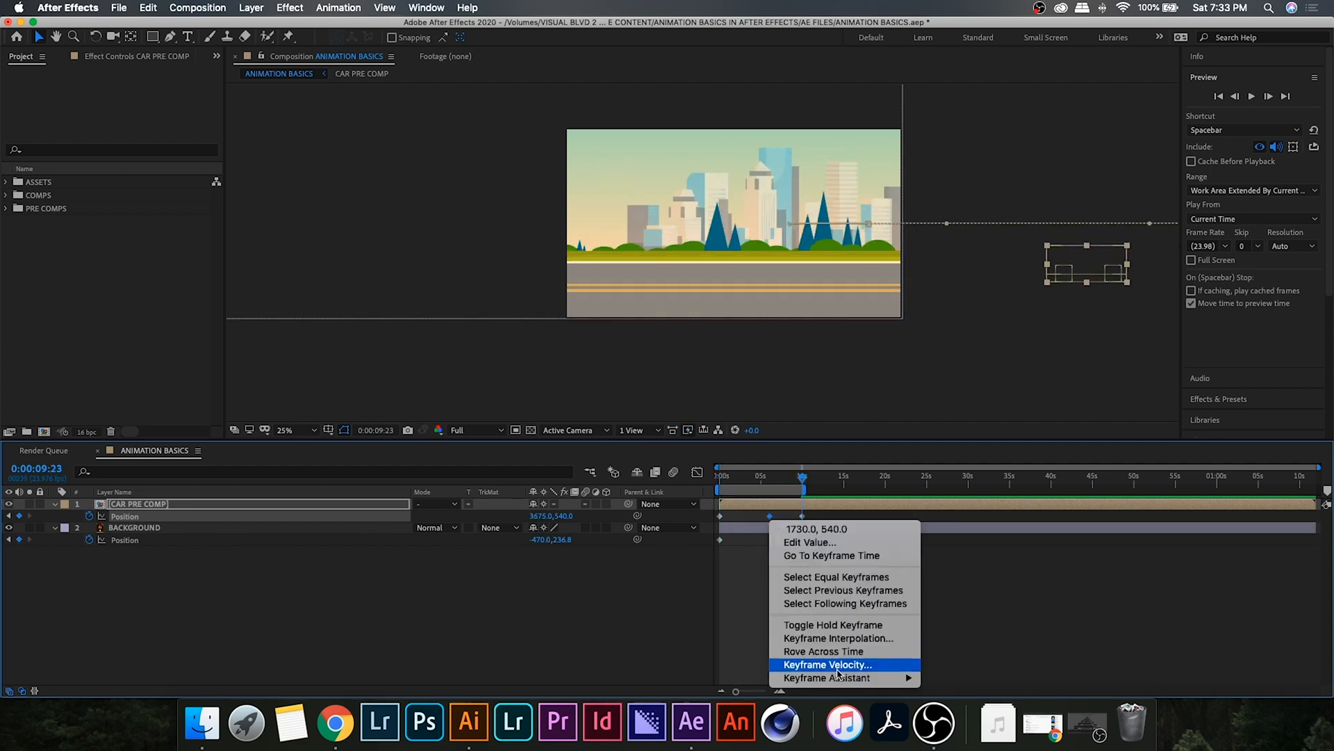
{"action": "mouse_move", "coordinate": [864, 678]}
{"action": "left_click", "coordinate": [967, 631]}
{"action": "key", "text": "space"}
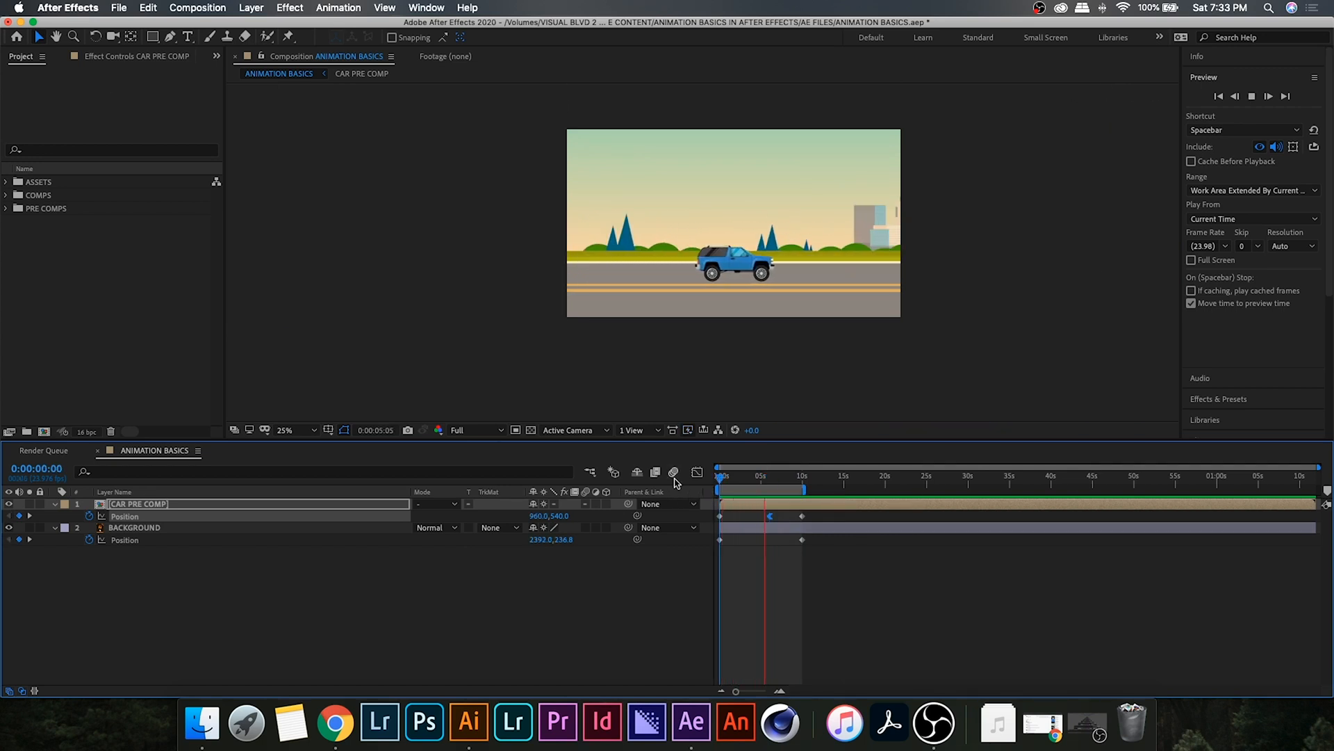
{"action": "left_click", "coordinate": [798, 478]}
- Pre-compose the CAR PRE COMP and BACKGROUND layers as ENTIRE SCENE PRE COMP and store it in the PRE COMPS folder
{"action": "left_click", "coordinate": [146, 516]}
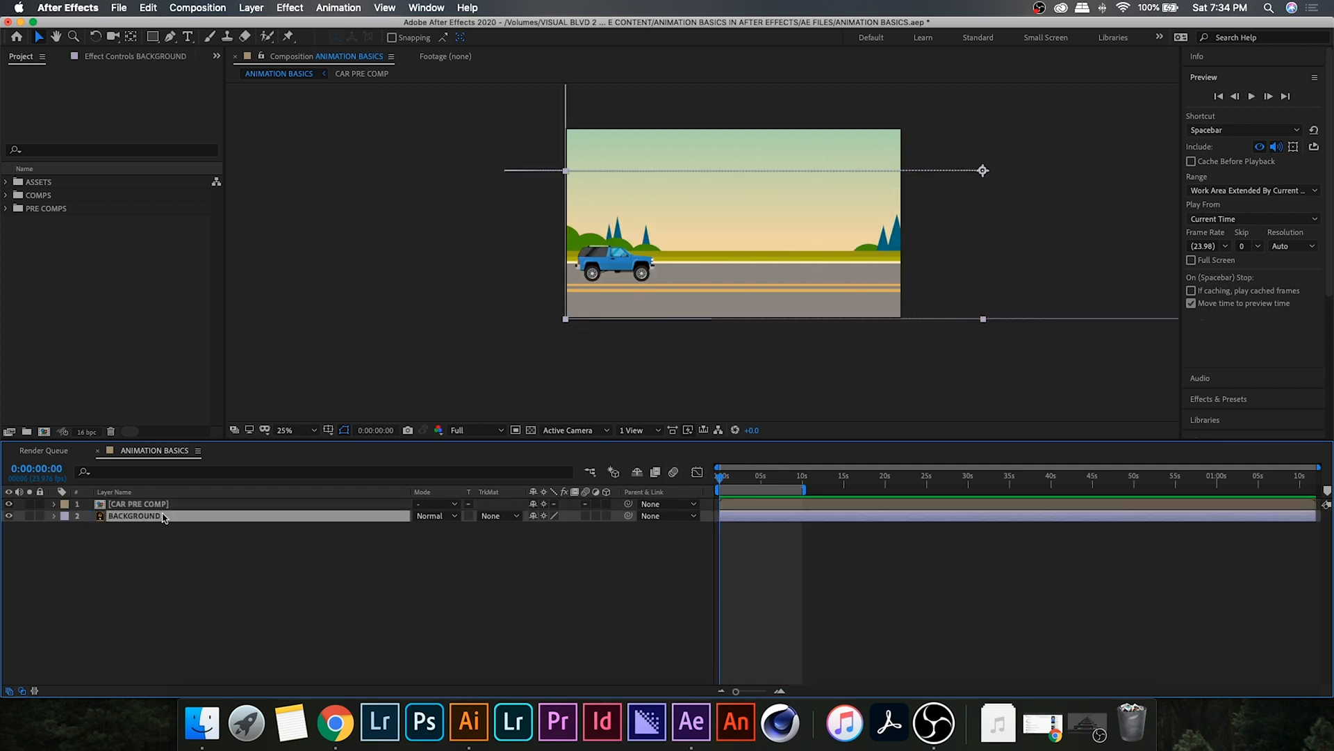
{"action": "right_click", "coordinate": [167, 507]}
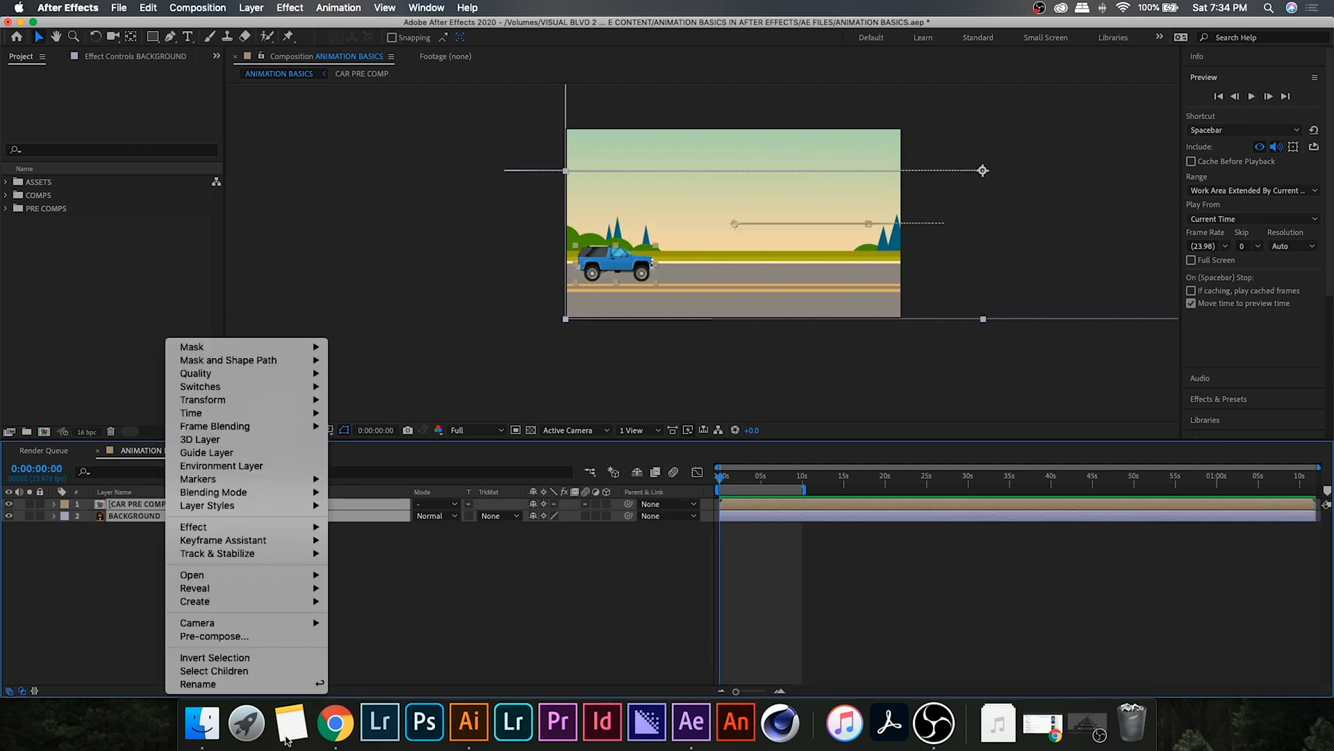
{"action": "left_click", "coordinate": [236, 635]}
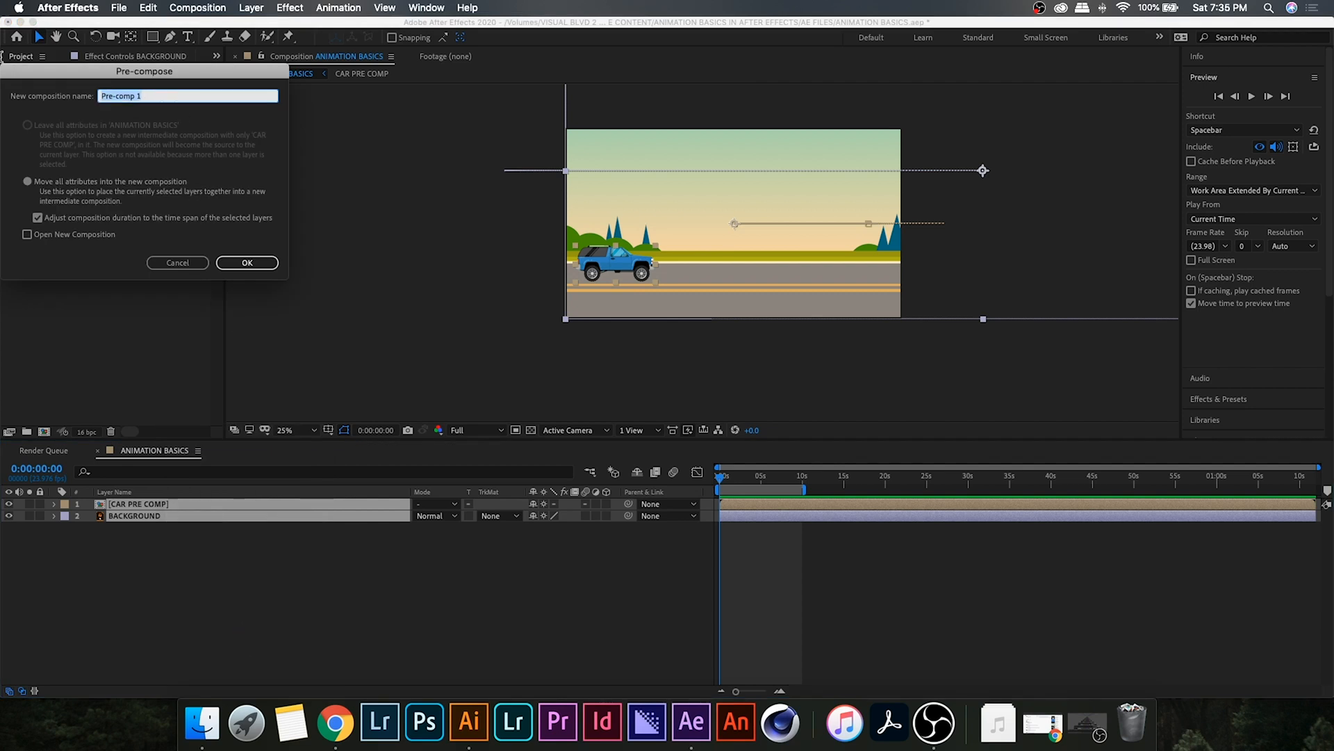
{"action": "type", "text": "ENTIRE SCENE PRE COMP"}
{"action": "key", "text": "Return"}
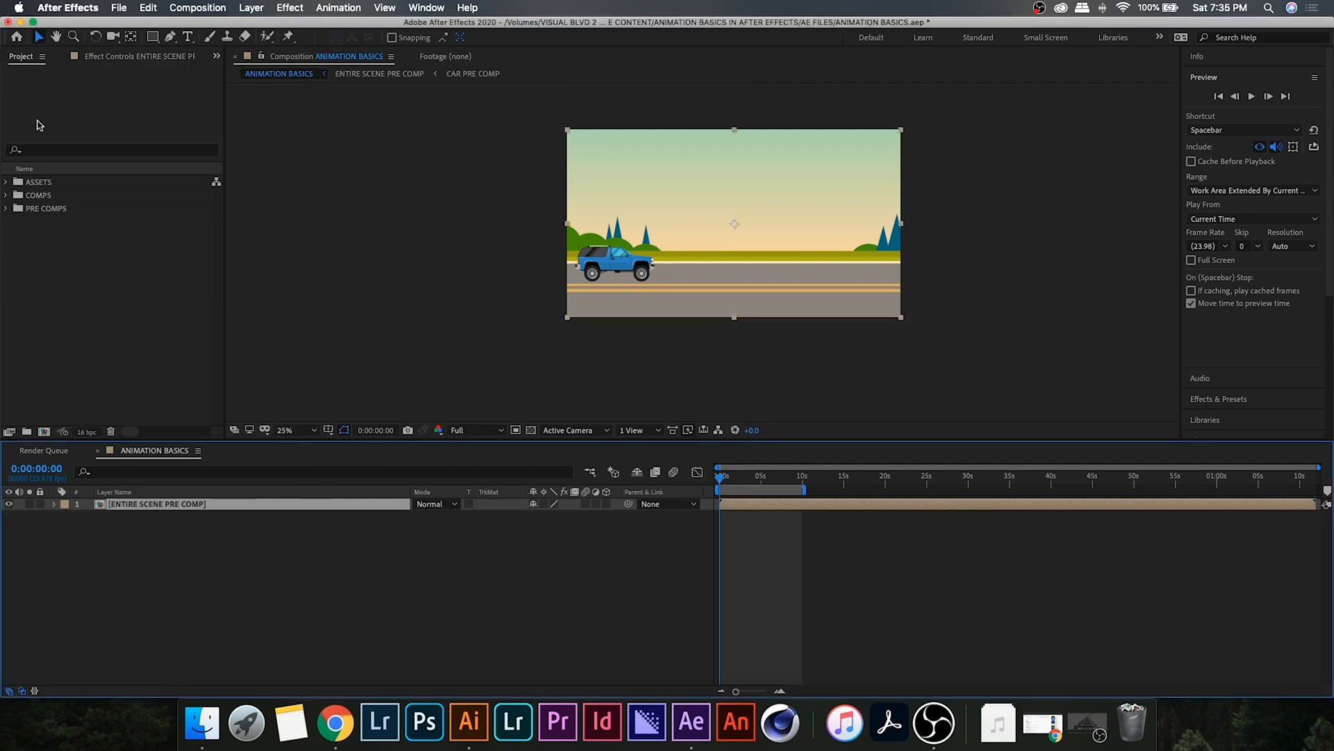
{"action": "left_click_drag", "start_coordinate": [42, 221], "coordinate": [33, 234]}
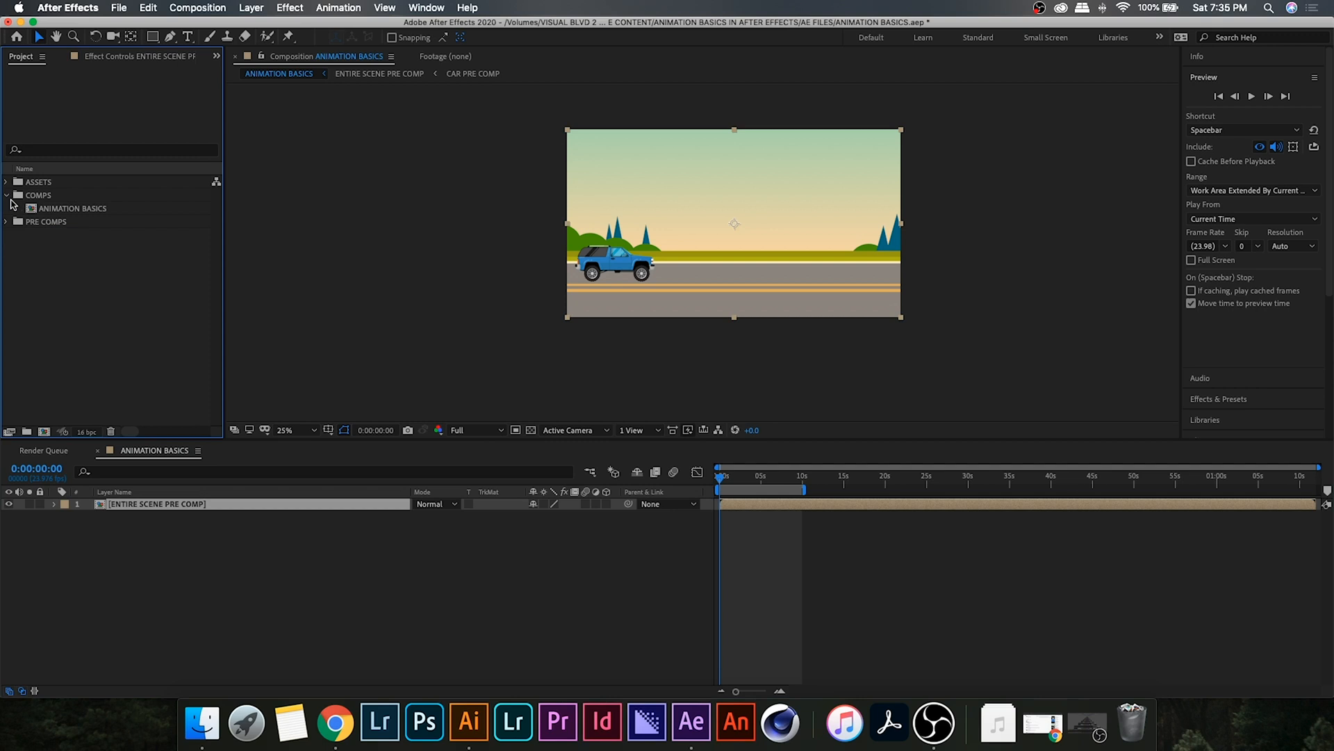
- Turn on collapse transformations for the ENTIRE SCENE PRE COMP layer and add a starting Scale keyframe at 0:00:00:00
{"action": "left_click", "coordinate": [544, 505]}
{"action": "key", "text": "s"}
{"action": "left_click", "coordinate": [89, 516]}
- At 0:00:09:23, set the ENTIRE SCENE PRE COMP layer's scale to 115% and preview the animation
{"action": "left_click_drag", "start_coordinate": [721, 478], "coordinate": [803, 480]}
{"action": "type", "text": "115"}
{"action": "key", "text": "Return"}
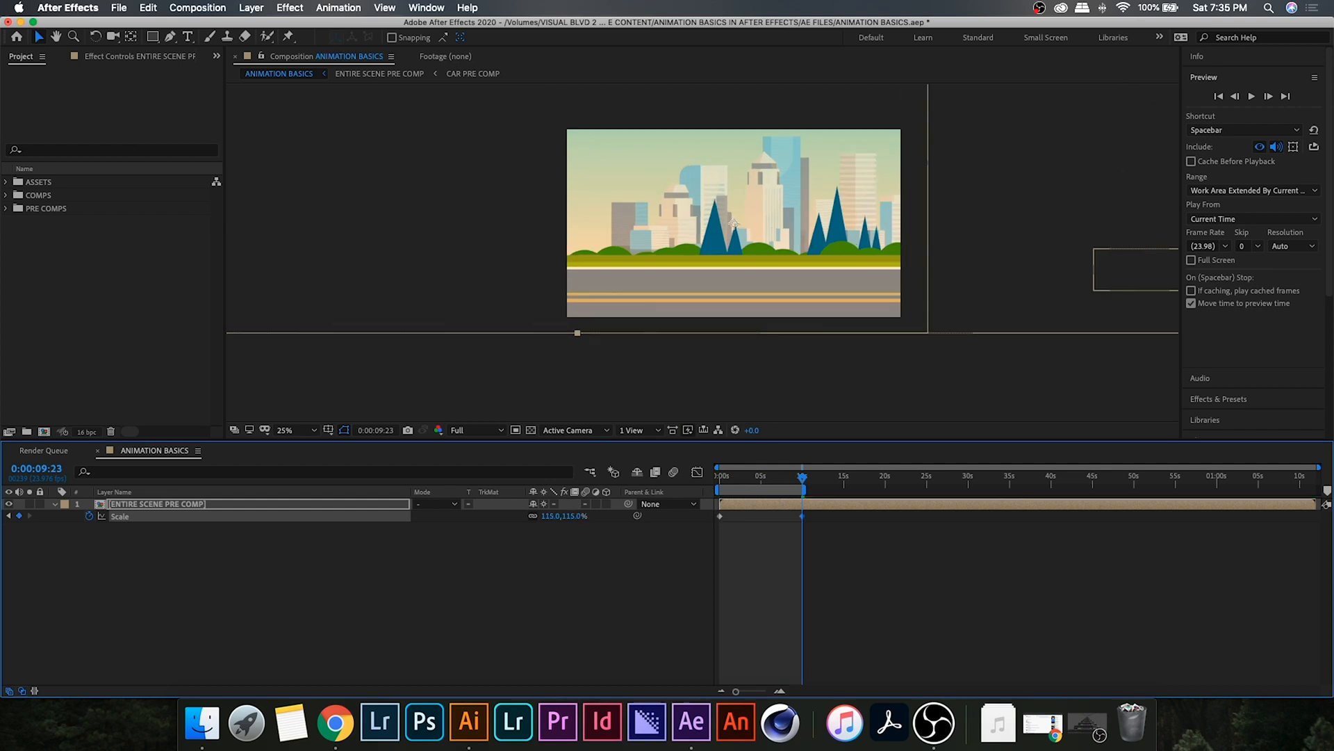
{"action": "key", "text": "space"}
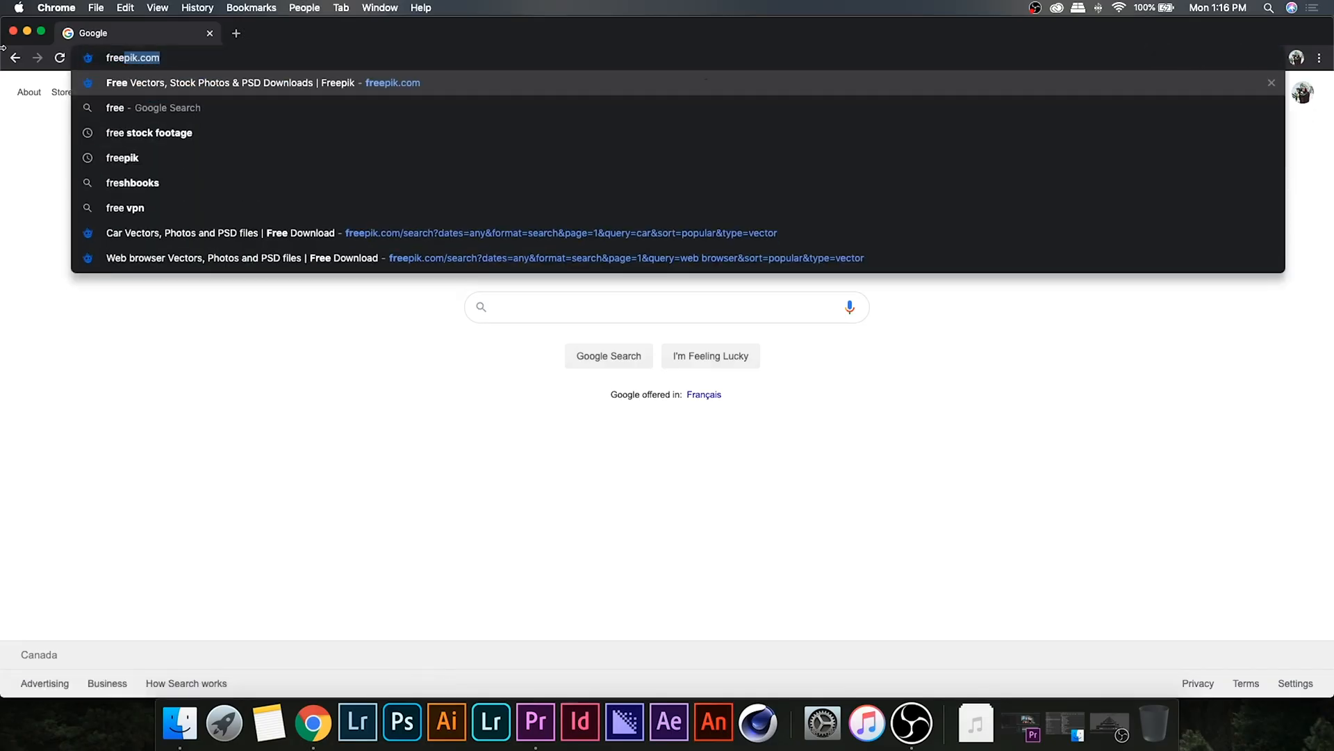
- In Chrome, open freepik.com and search for "family" with the resources limited to Vectors
{"action": "type", "text": "pik.com"}
{"action": "key", "text": "Return"}
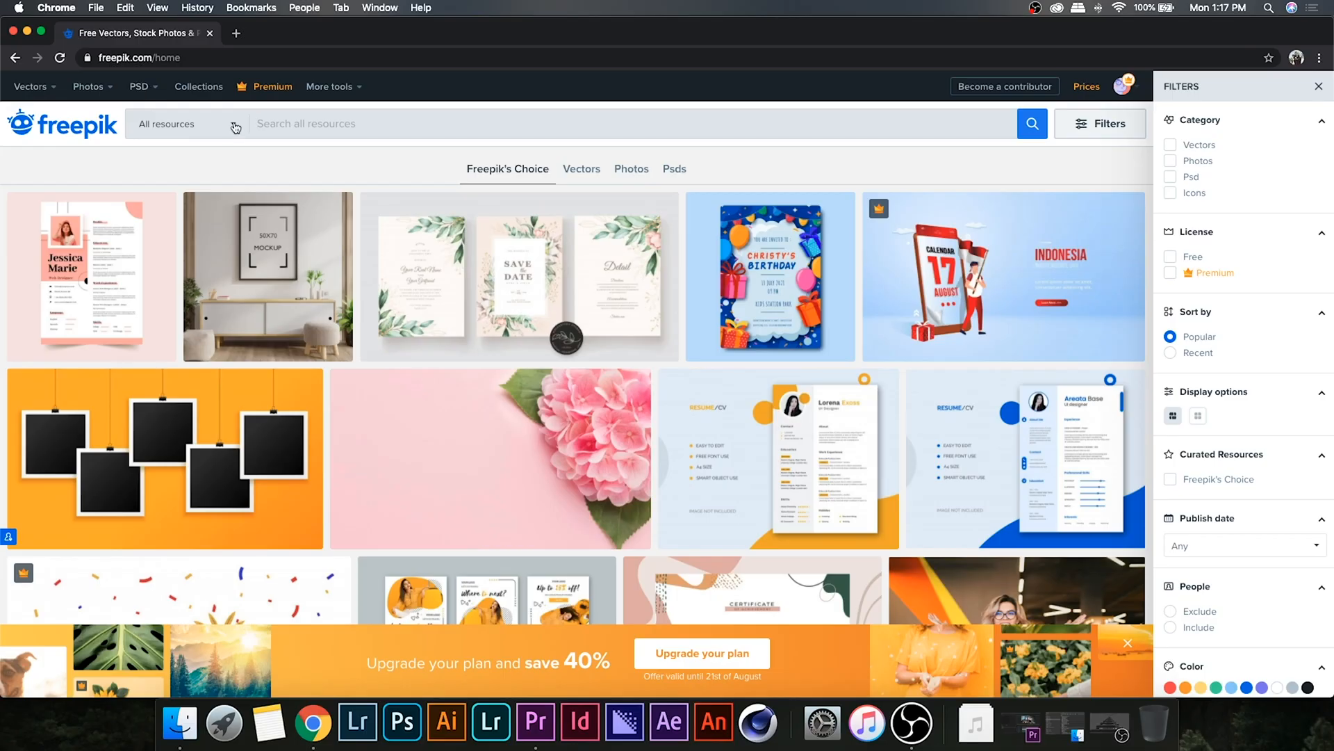
{"action": "left_click", "coordinate": [234, 124]}
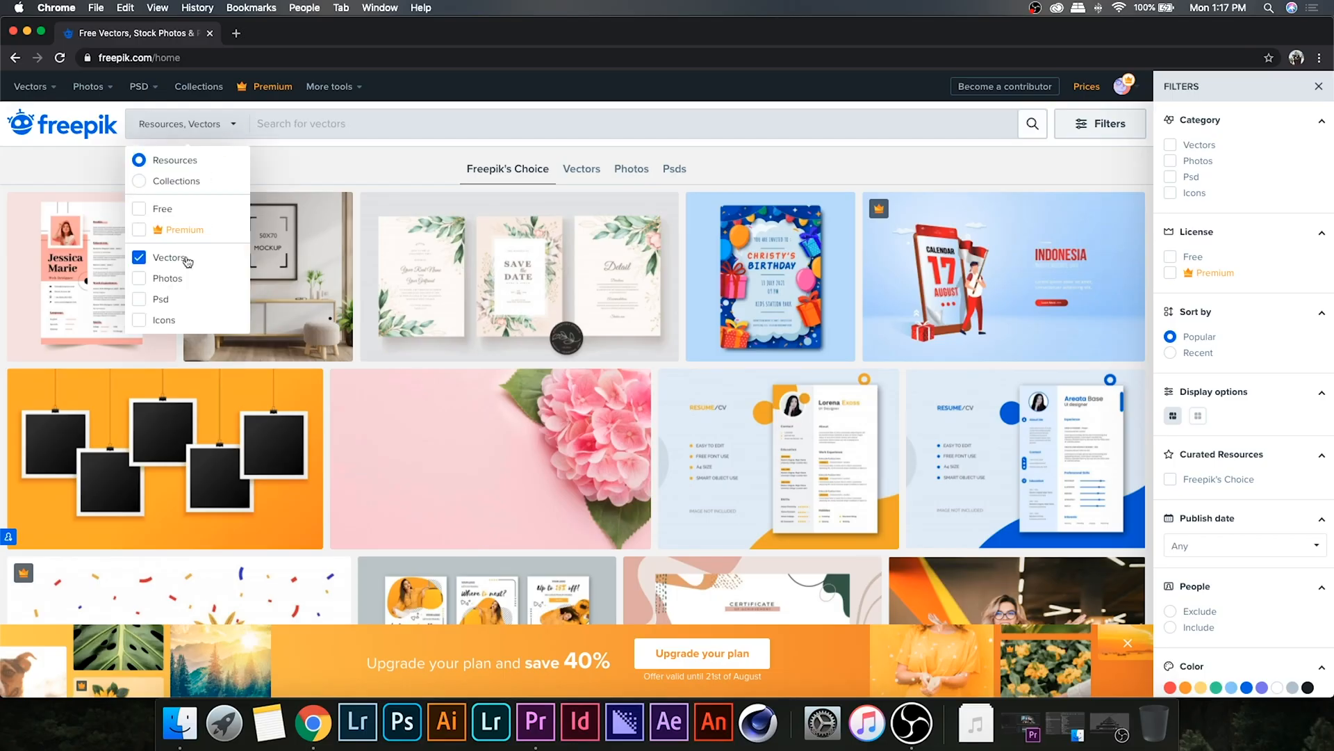
{"action": "left_click", "coordinate": [308, 130]}
{"action": "type", "text": "family"}
{"action": "key", "text": "Return"}
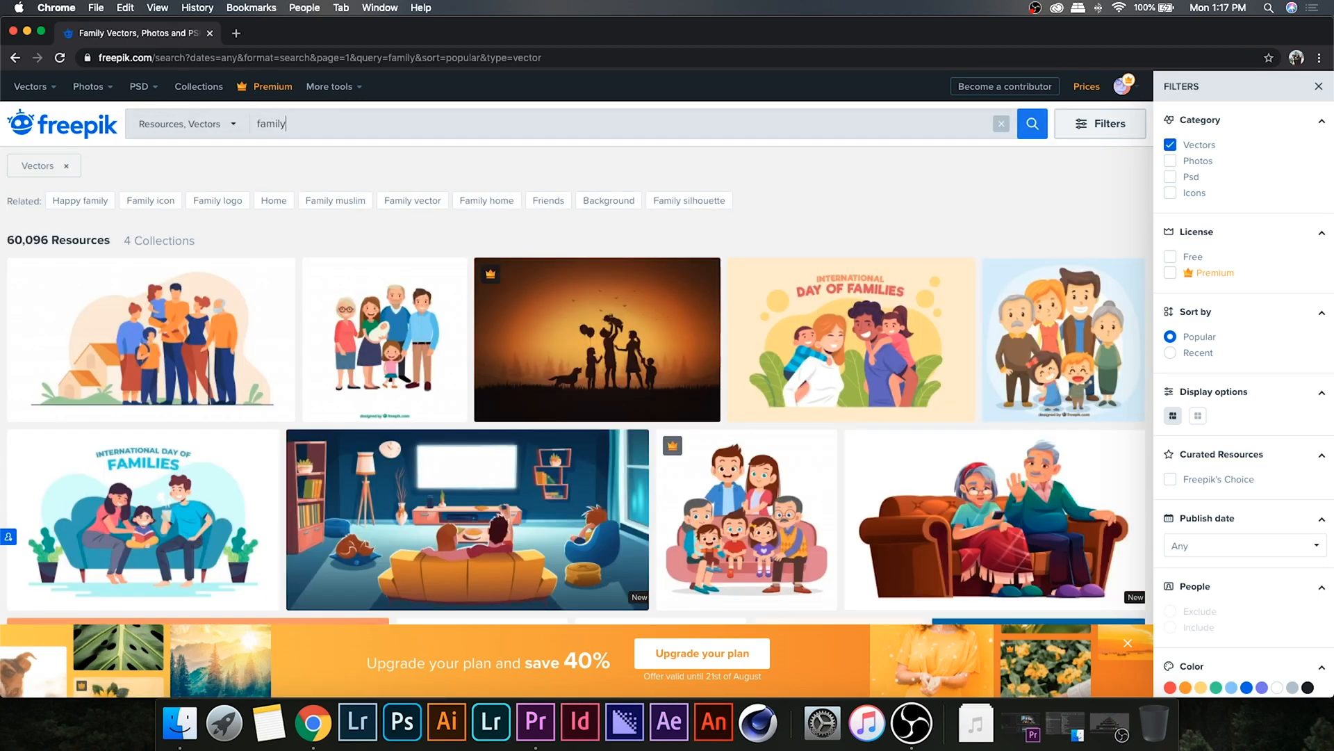
- Look through the family vectors, open the "Big family meeting" illustration and download it
{"action": "scroll", "coordinate": [288, 118], "scroll_direction": "down", "scroll_amount": 15}
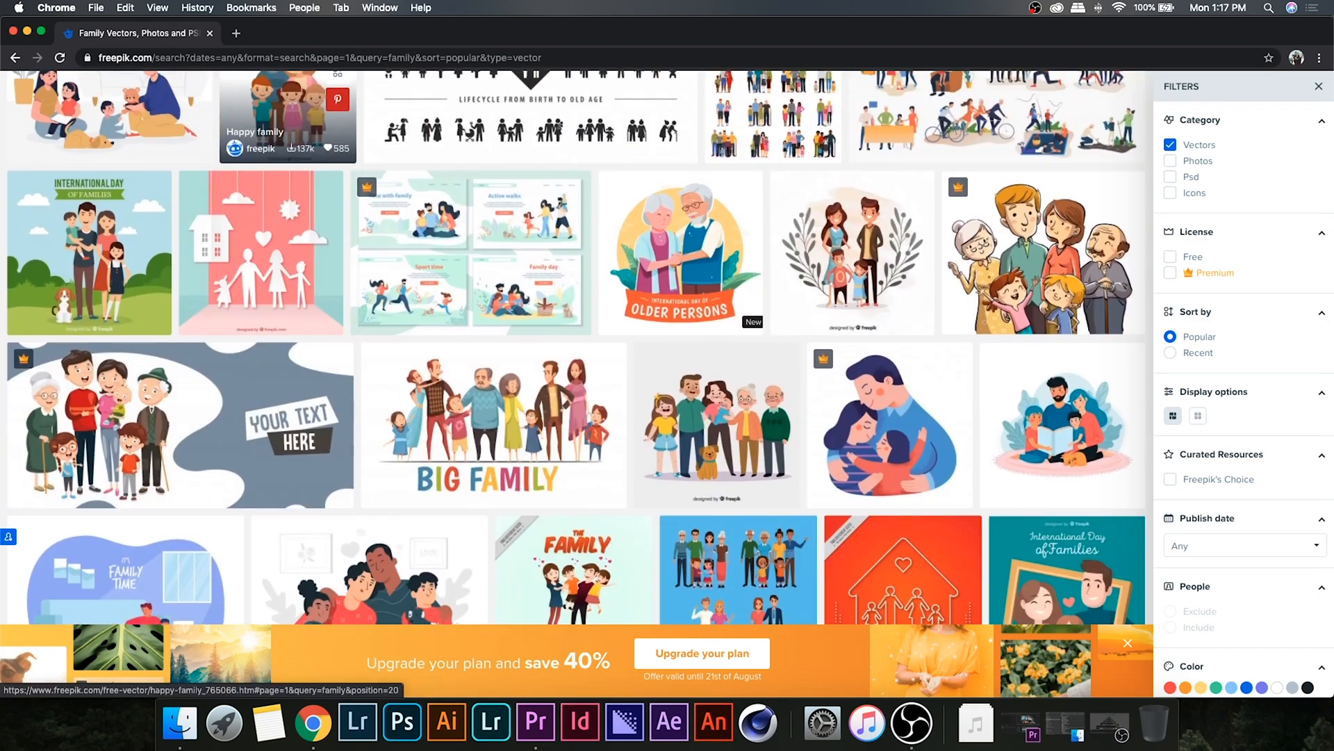
{"action": "scroll", "coordinate": [288, 119], "scroll_direction": "up", "scroll_amount": 15}
{"action": "left_click", "coordinate": [194, 268]}
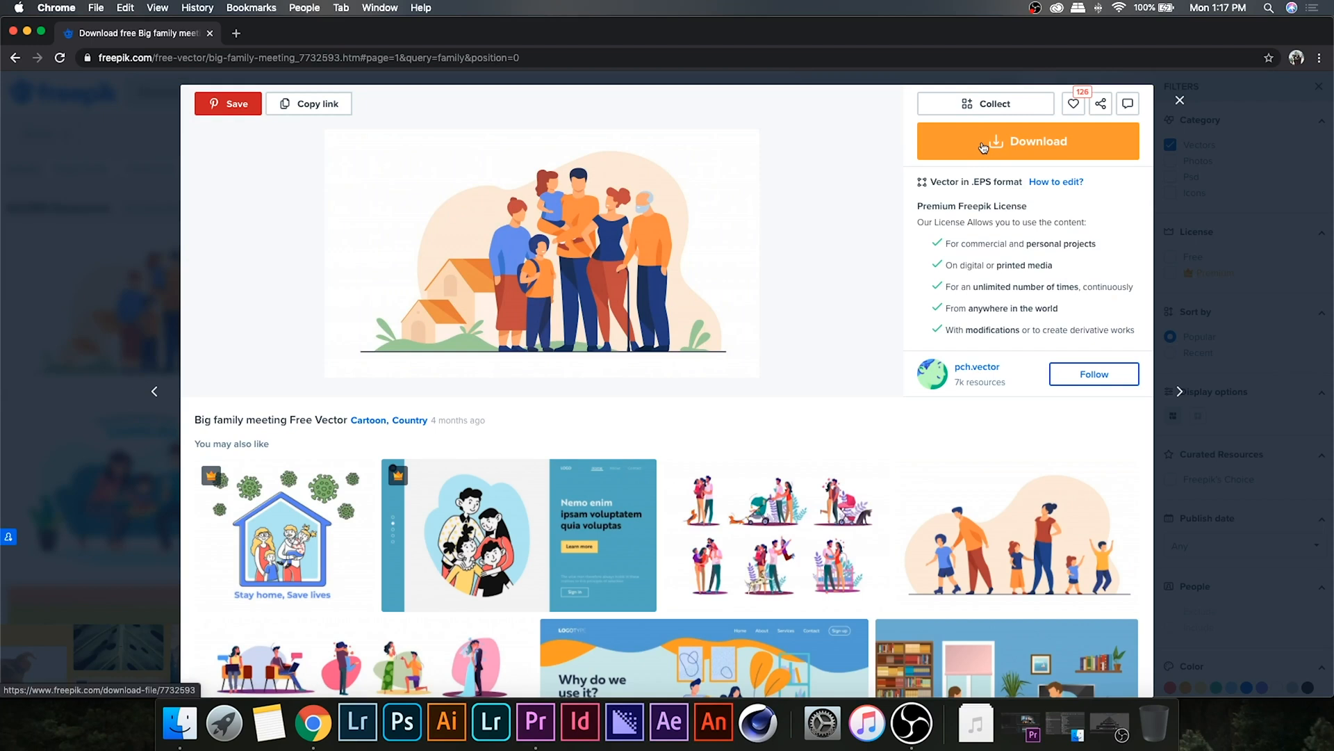
{"action": "left_click", "coordinate": [982, 147]}
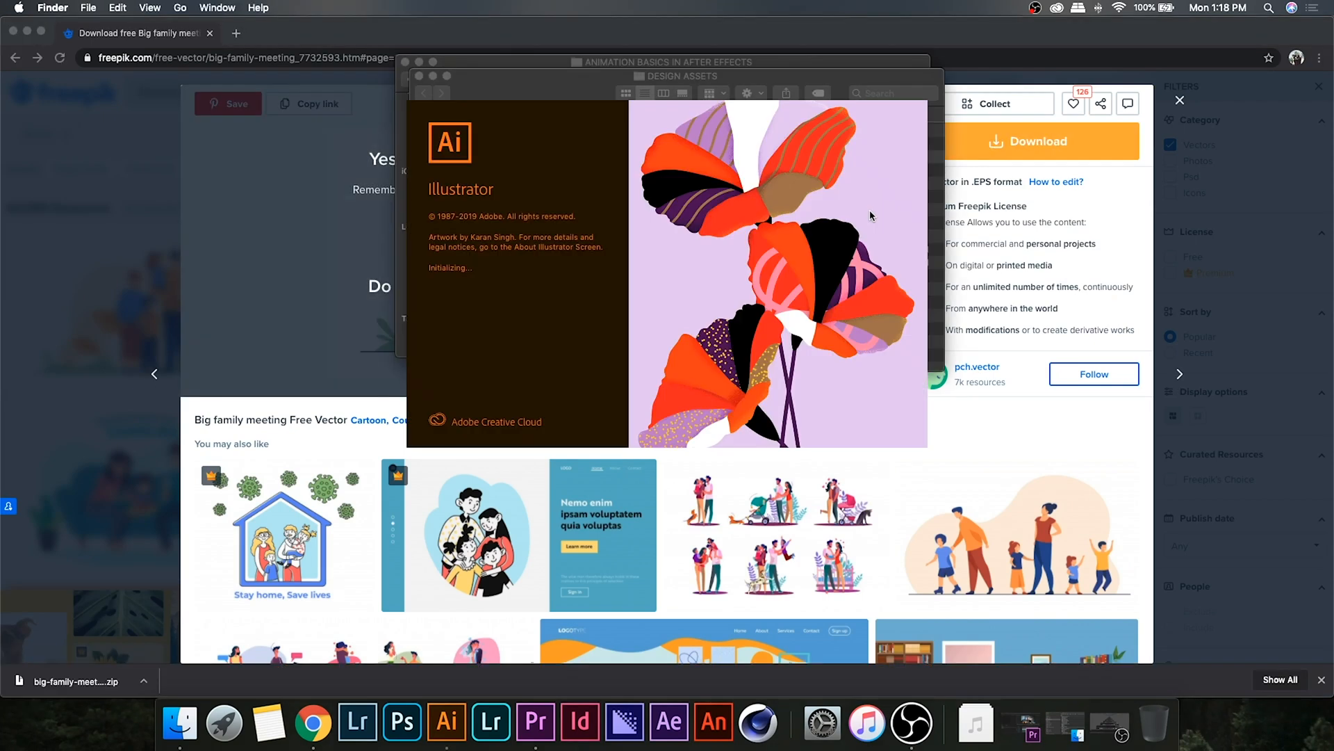